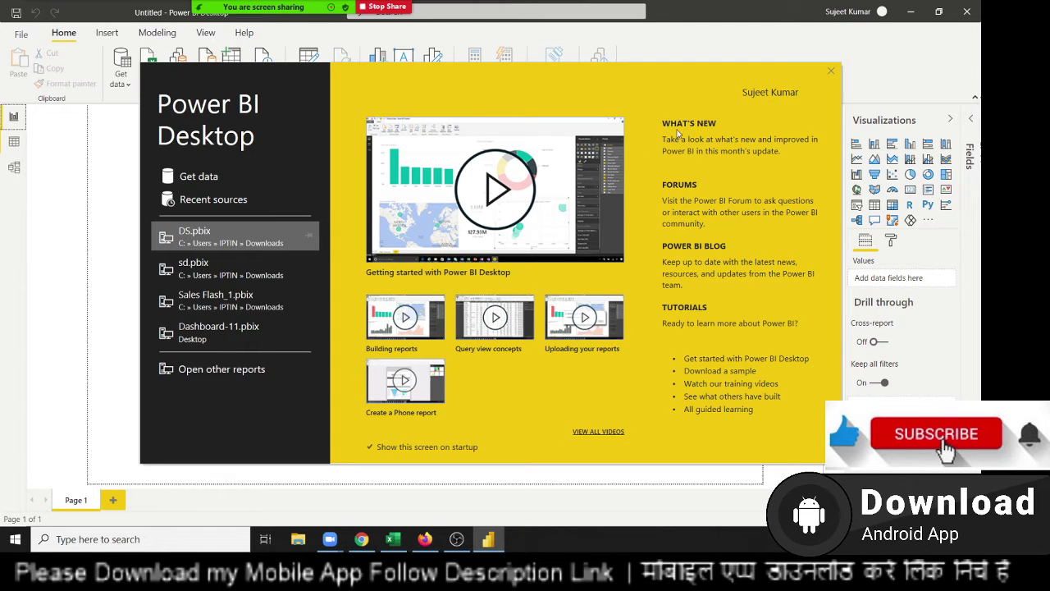
Step: Return to Power BI Desktop and close its start screen to reveal the empty report
click(681, 189)
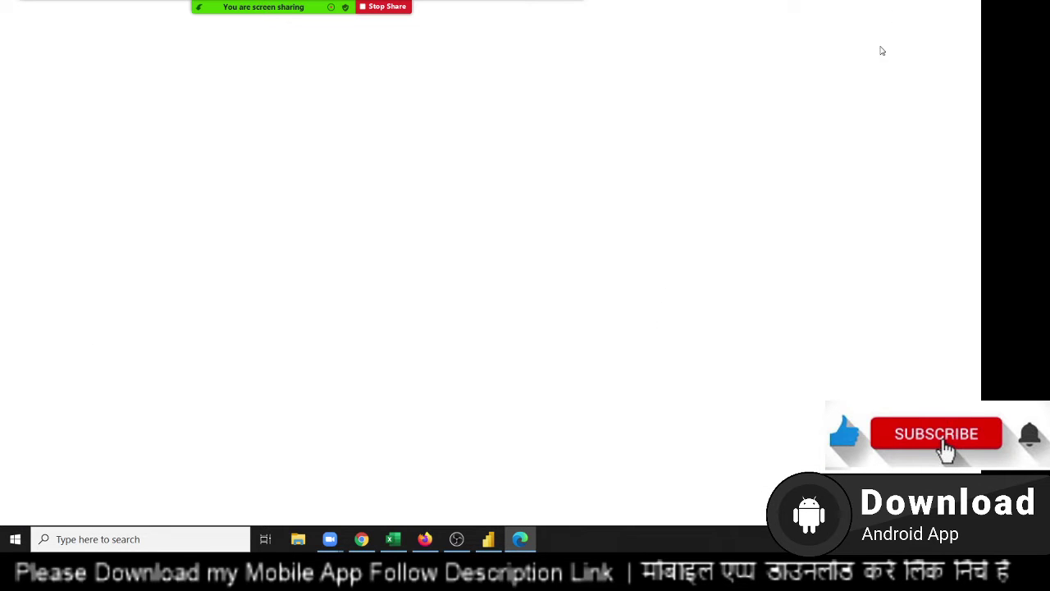
mouse_move(512, 539)
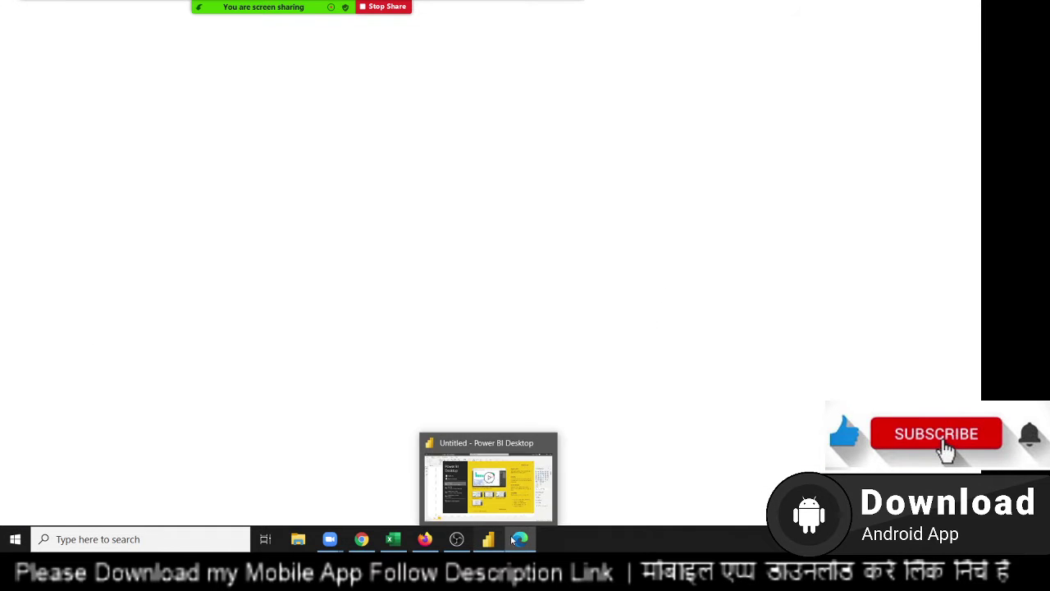
click(488, 484)
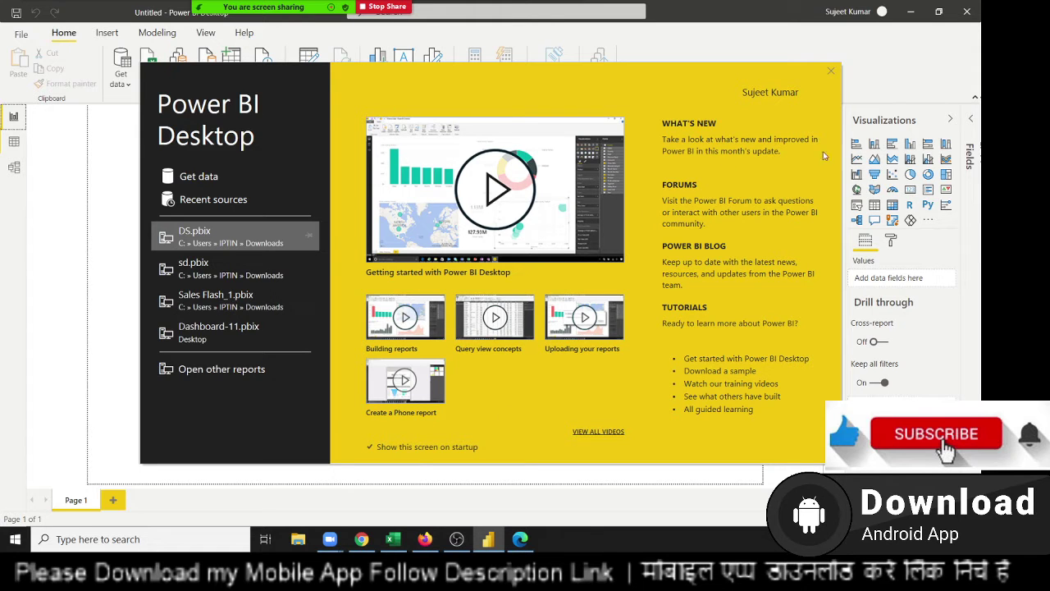
click(831, 72)
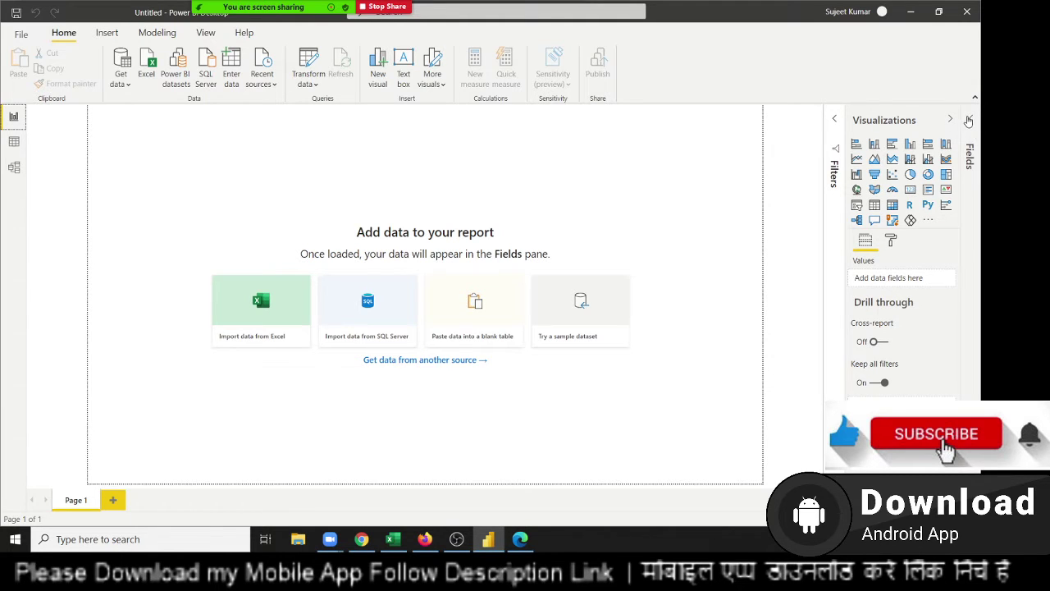
click(969, 120)
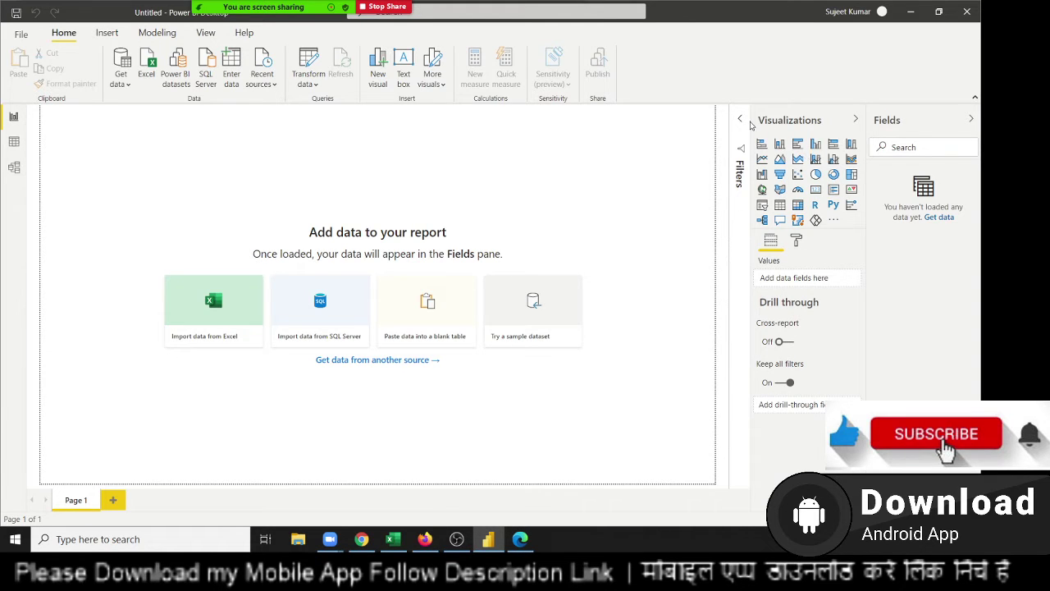
click(745, 218)
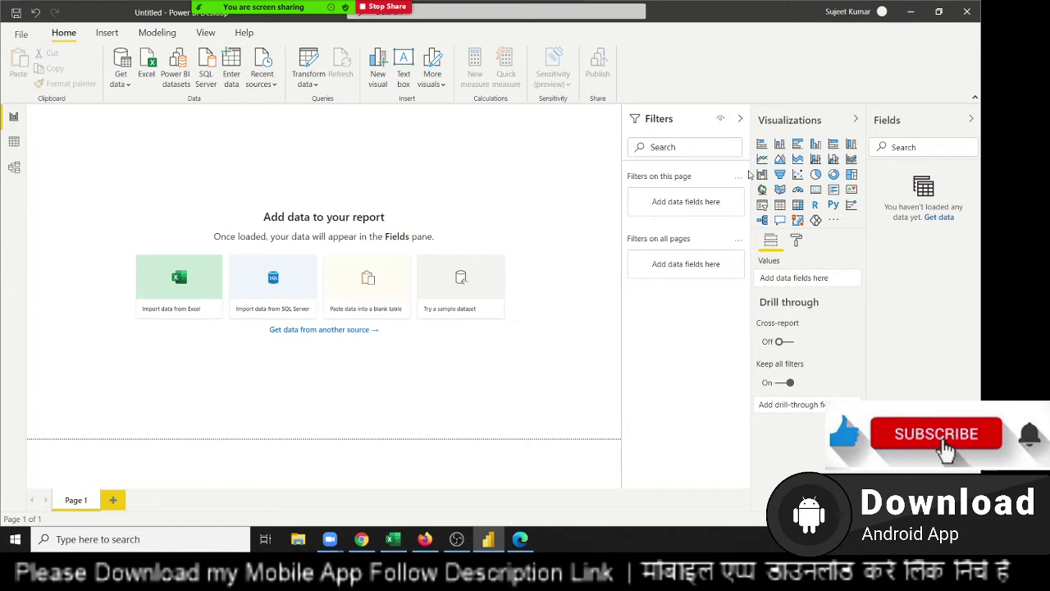
click(968, 122)
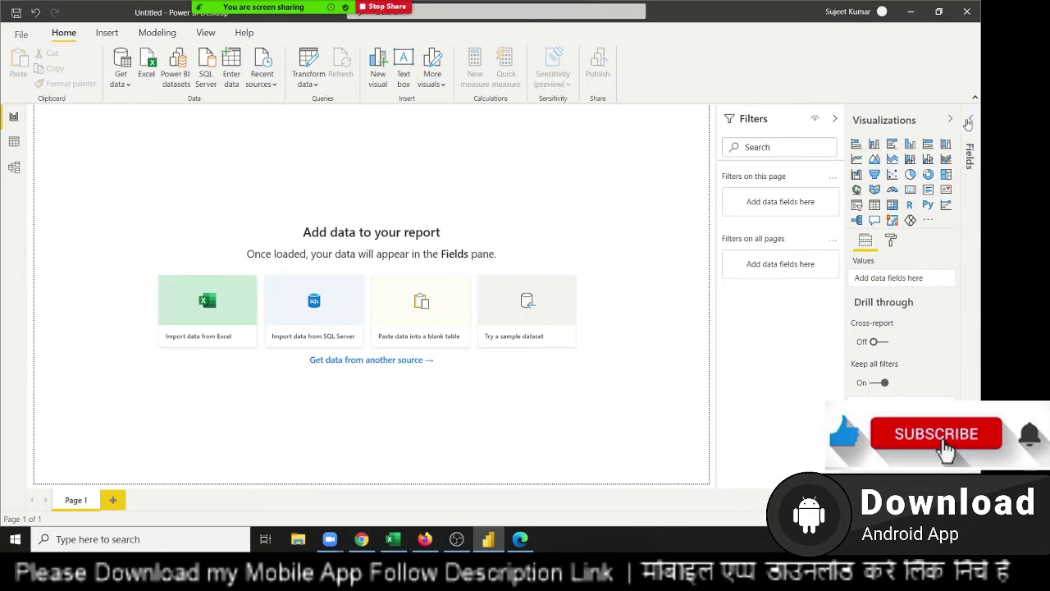
click(834, 119)
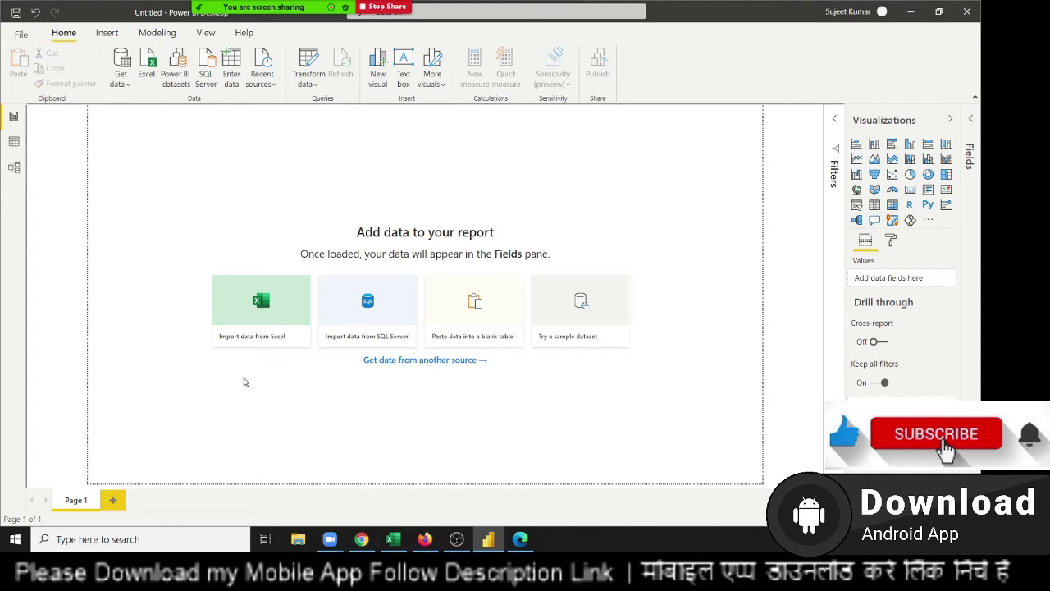
Step: Import from Excel by opening the DataP (2).xlsm workbook in Downloads
click(263, 305)
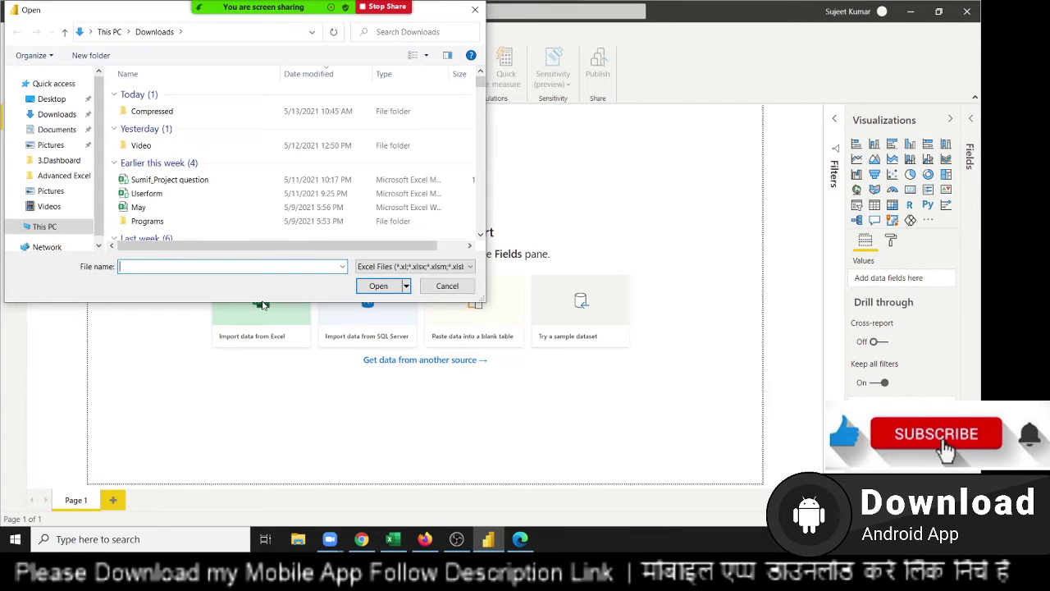
scroll(220, 215, down, 1)
scroll(220, 215, down, 1)
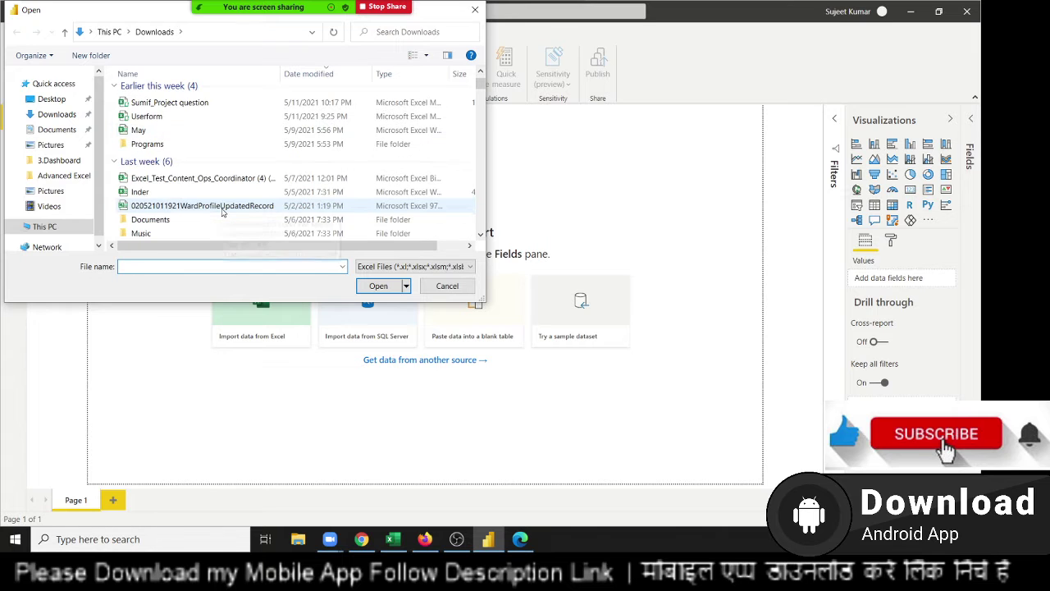
scroll(221, 215, down, 2)
scroll(222, 215, up, 2)
scroll(222, 216, down, 2)
scroll(222, 218, down, 2)
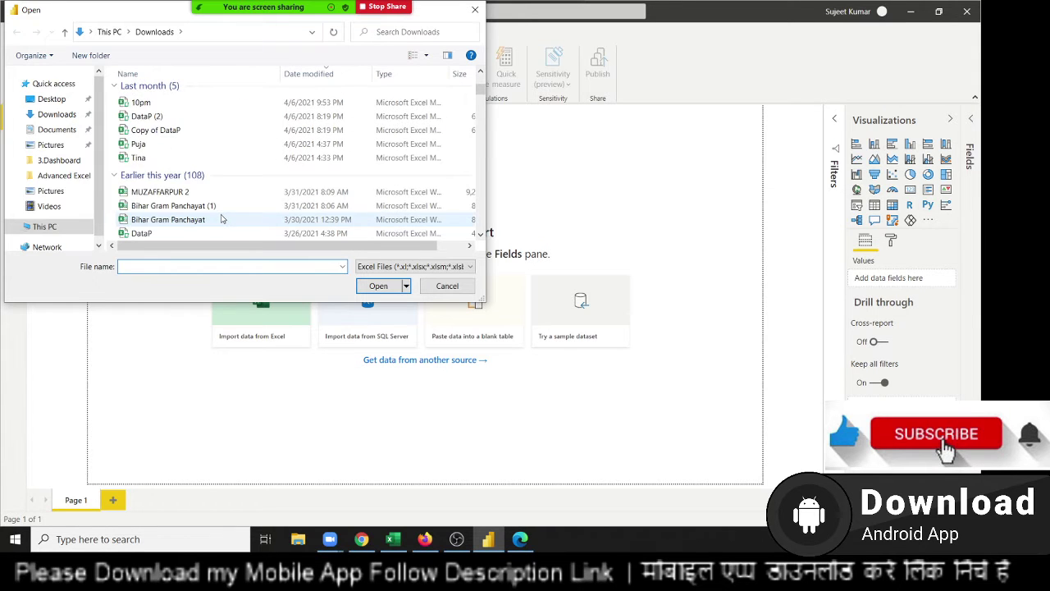
click(175, 119)
click(372, 288)
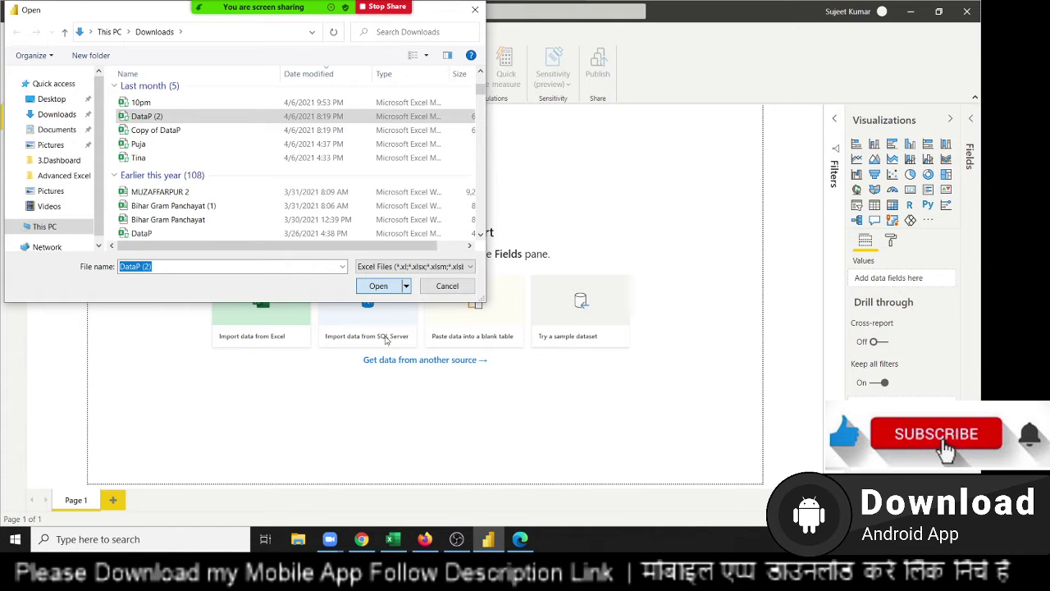
click(384, 289)
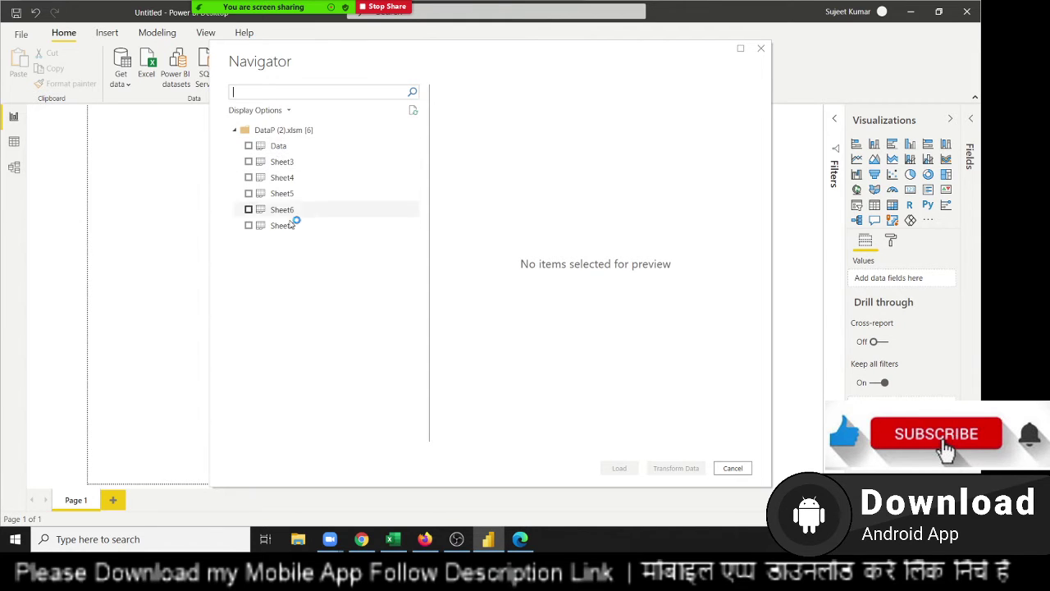
Step: Preview the Data sheet in Navigator, tick it, and load it into the report
click(292, 150)
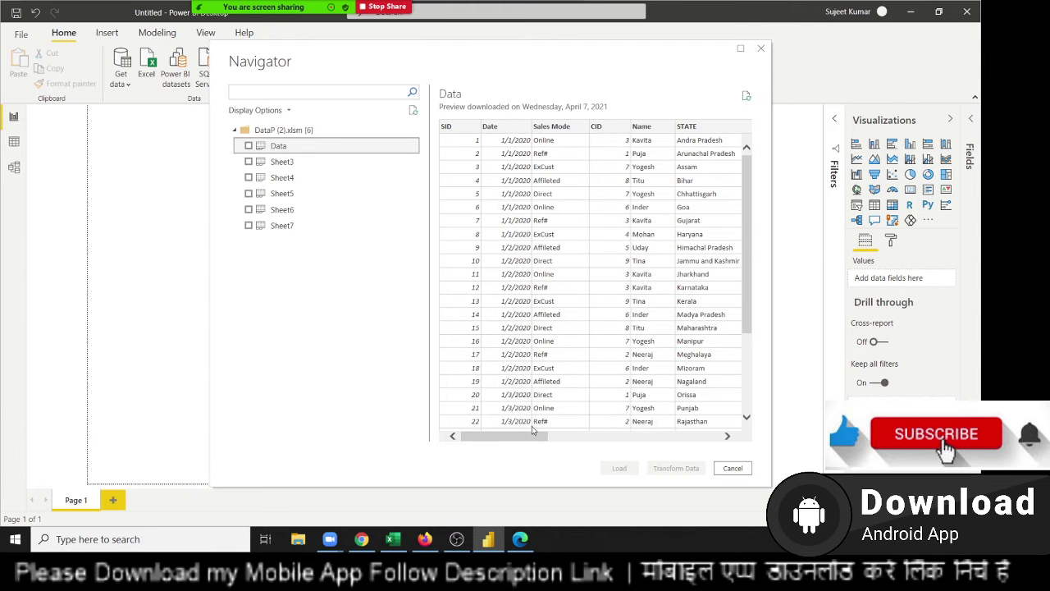
mouse_move(534, 440)
mouse_down()
mouse_move(710, 436)
mouse_move(412, 441)
mouse_up()
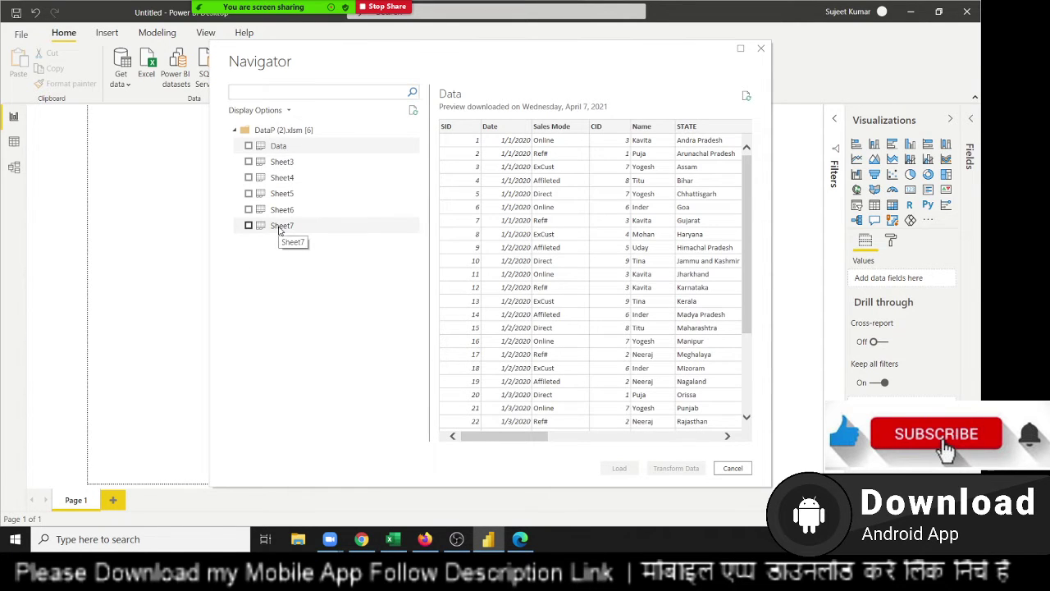
click(249, 146)
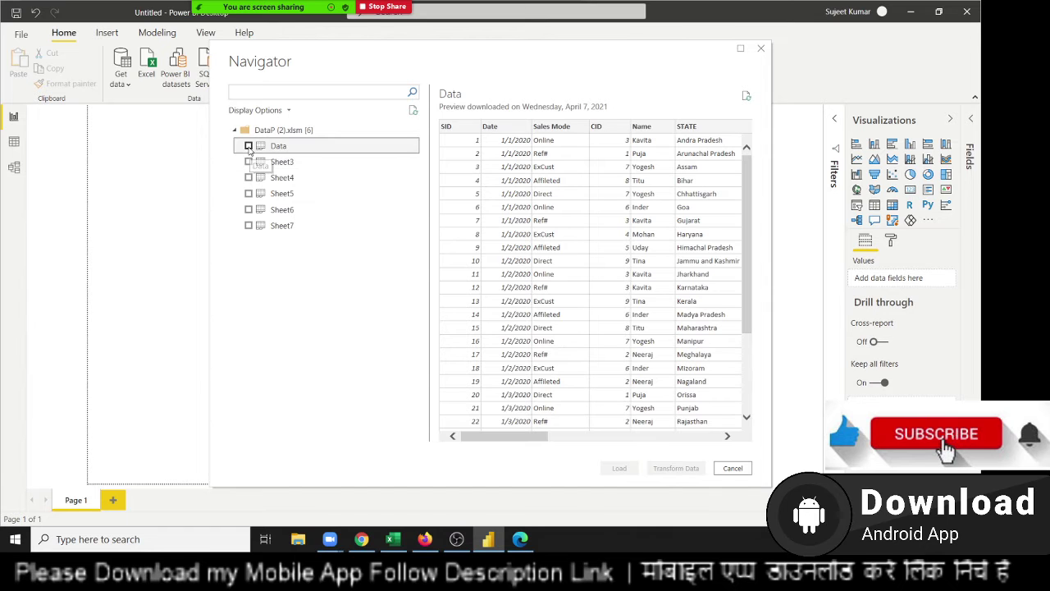
click(618, 468)
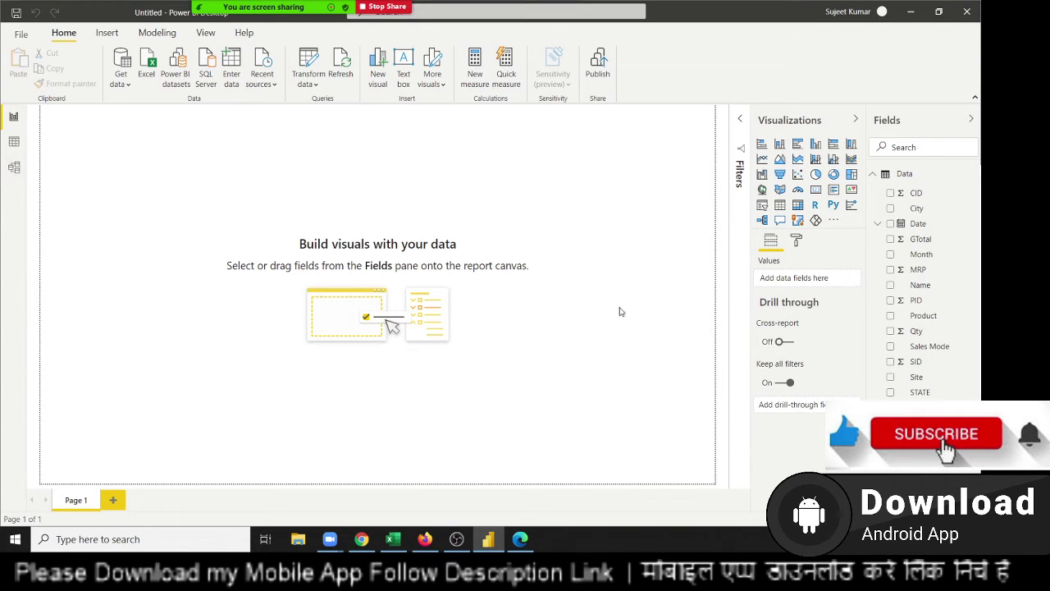
mouse_move(189, 210)
mouse_down()
mouse_move(578, 397)
mouse_move(66, 150)
mouse_move(575, 436)
mouse_up()
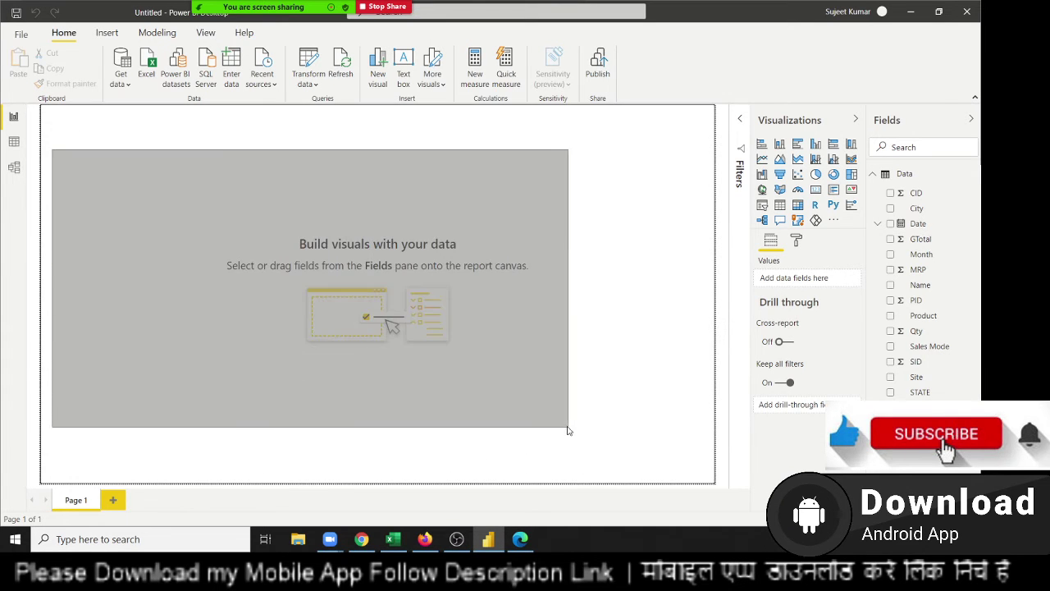
mouse_move(190, 208)
mouse_down()
mouse_move(504, 389)
mouse_move(562, 410)
mouse_move(561, 433)
mouse_up()
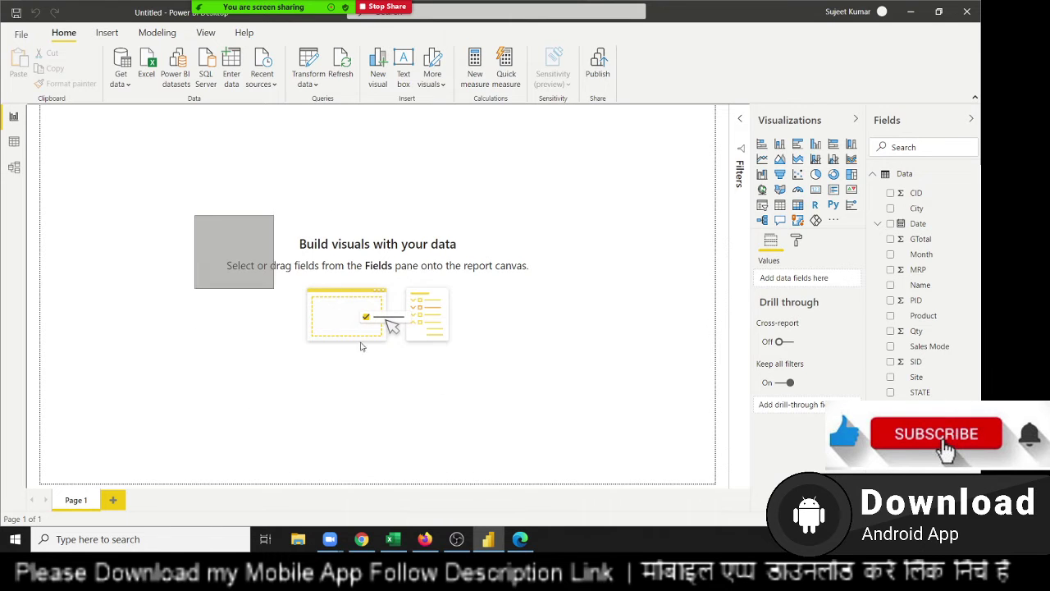
drag(281, 252, 473, 394)
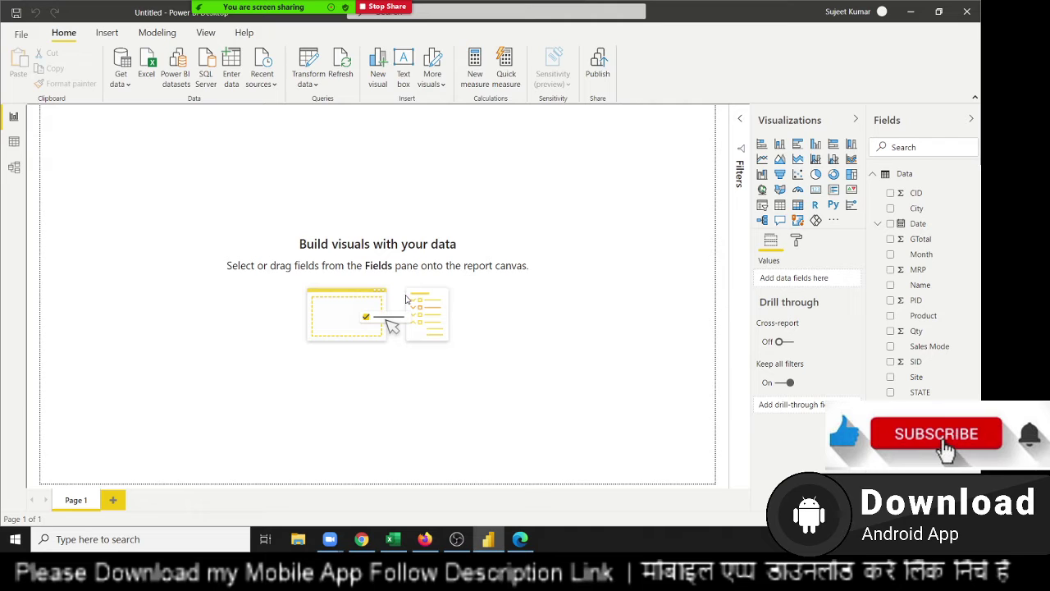
mouse_move(176, 209)
mouse_down()
mouse_move(479, 424)
mouse_move(550, 433)
mouse_move(562, 284)
mouse_move(525, 249)
mouse_up()
drag(293, 223, 487, 257)
drag(216, 249, 533, 283)
Step: Browse the loaded rows of the Data table in Data view
click(14, 142)
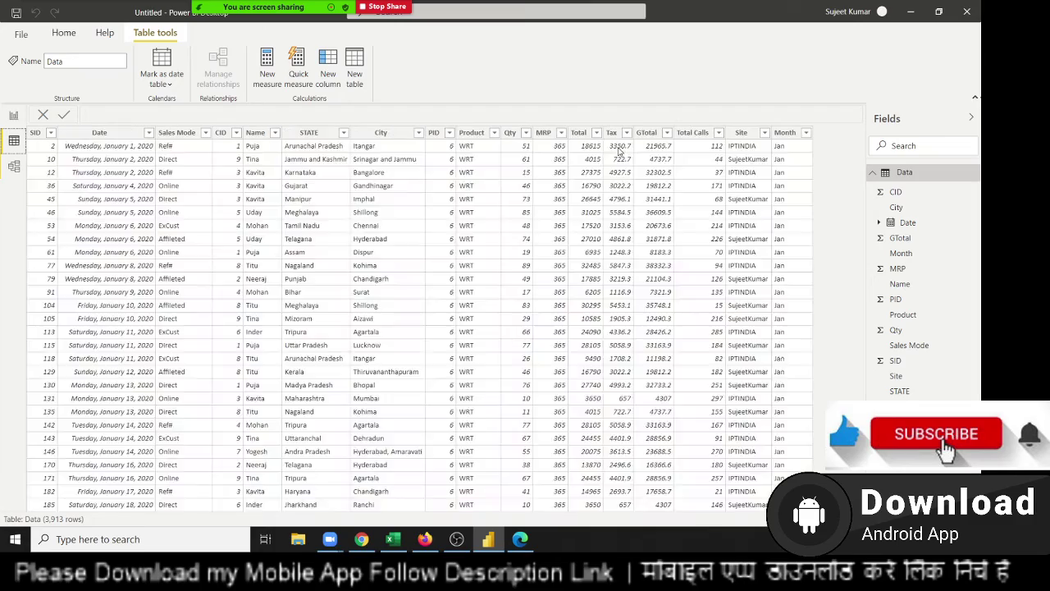
scroll(503, 236, down, 12)
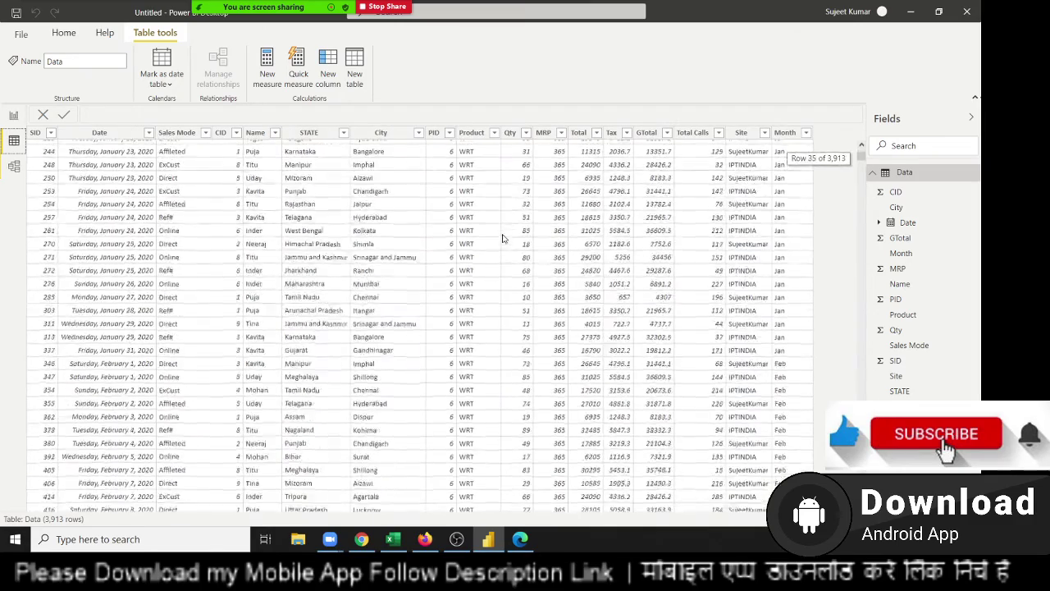
scroll(503, 236, down, 7)
scroll(503, 237, up, 2)
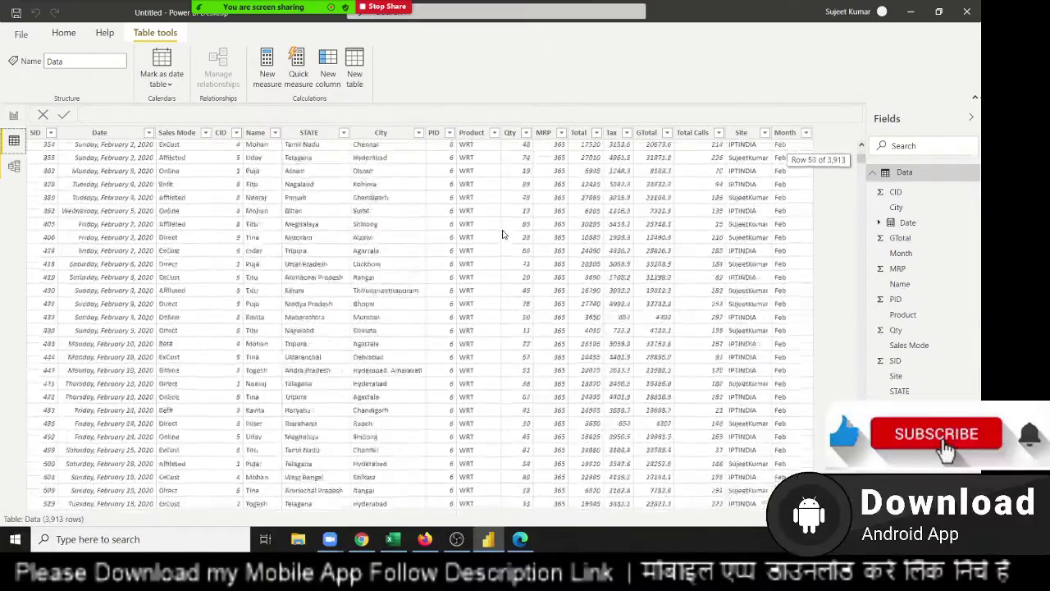
scroll(502, 236, up, 4)
scroll(503, 235, up, 8)
scroll(504, 232, up, 5)
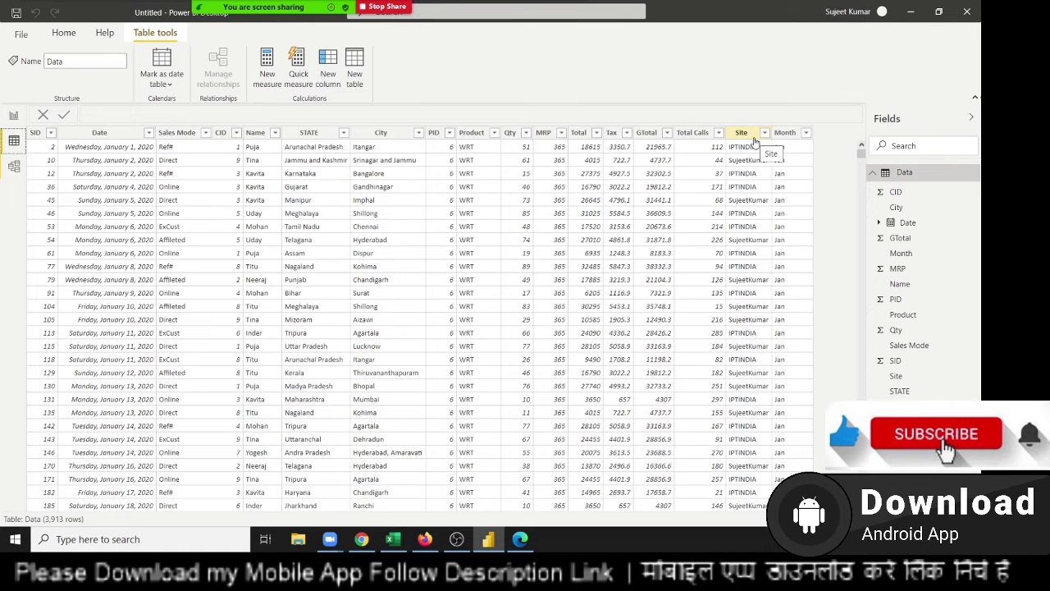
Step: Check the Data table in Model view, then return to the Report view
click(13, 168)
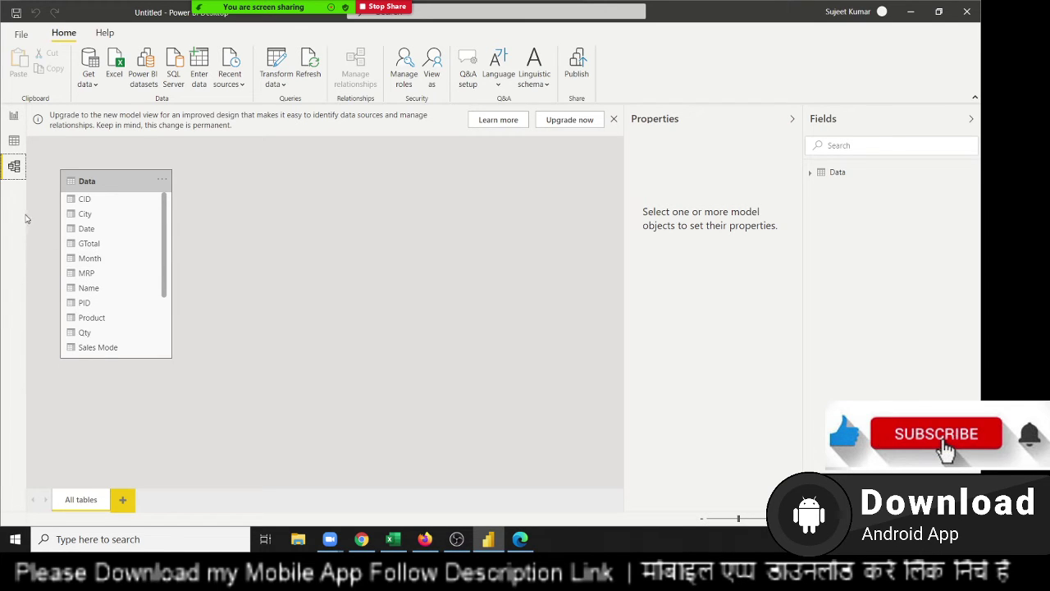
click(13, 143)
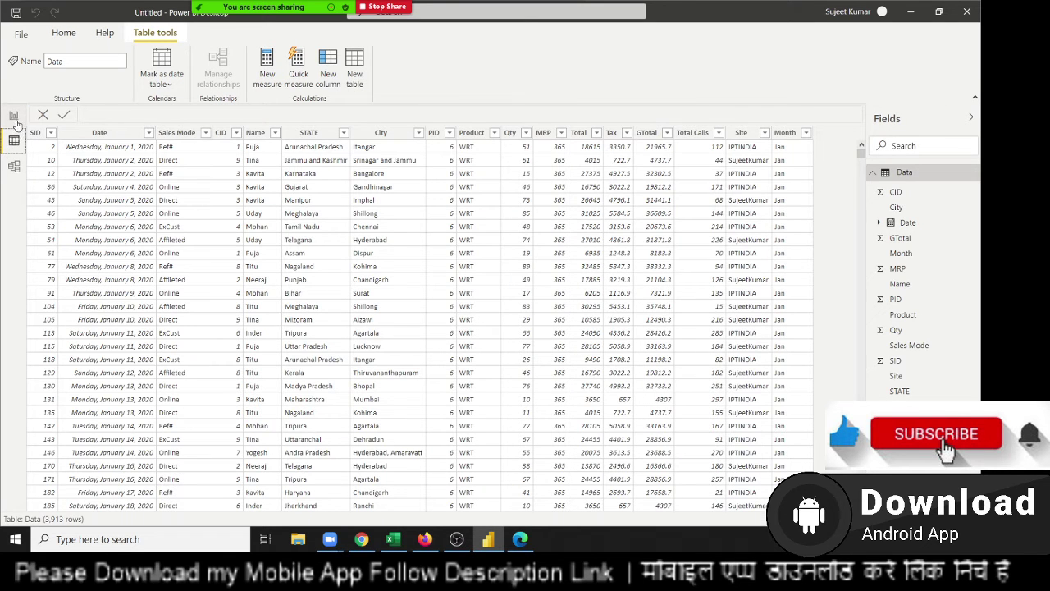
click(14, 116)
click(18, 141)
click(17, 167)
click(14, 142)
click(14, 120)
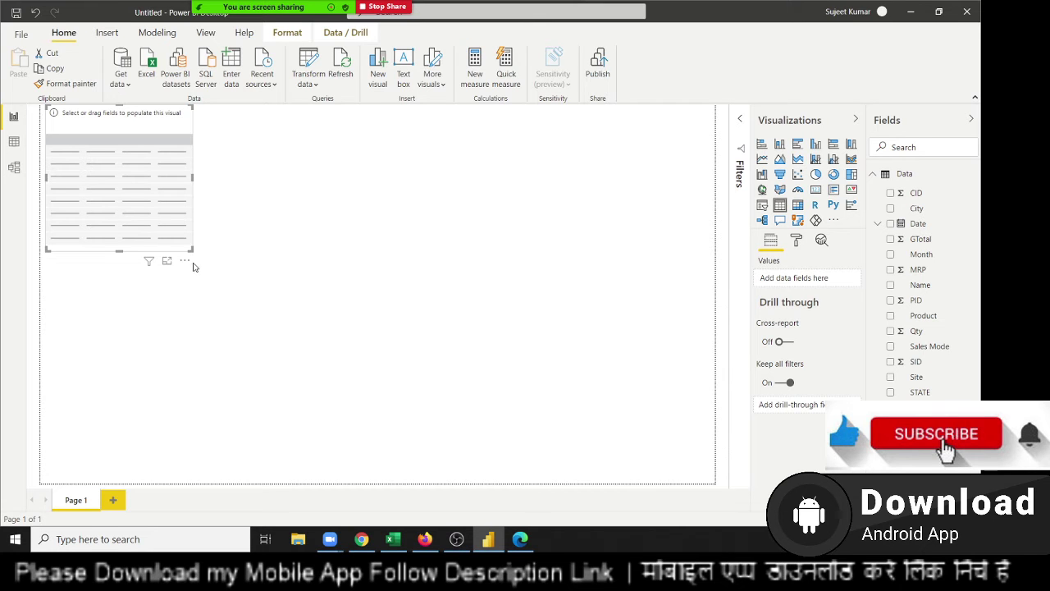
Step: Enlarge the empty table visual and add the Name field to it
drag(195, 257, 336, 331)
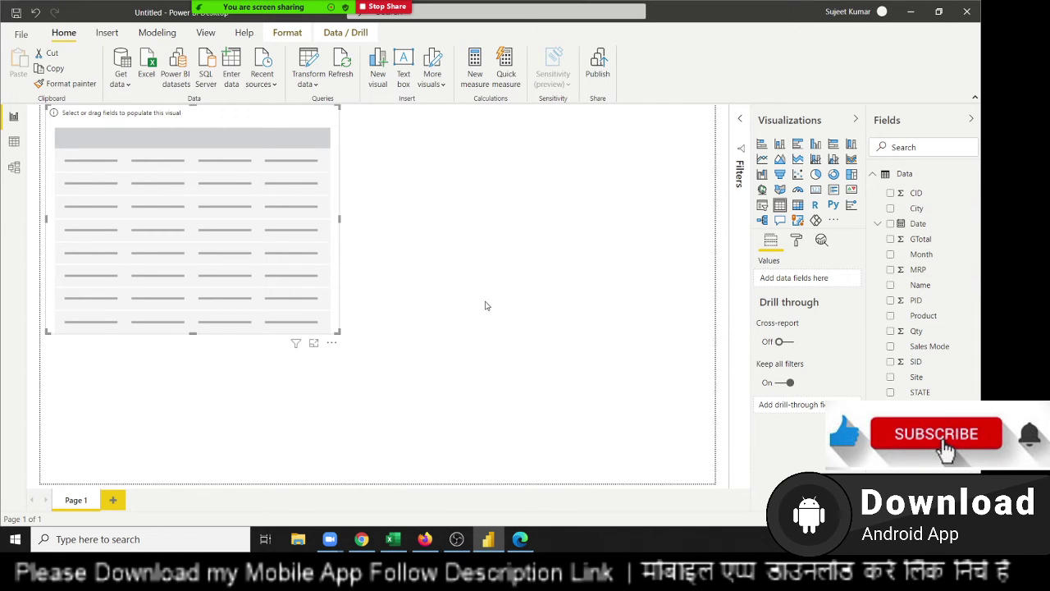
click(484, 305)
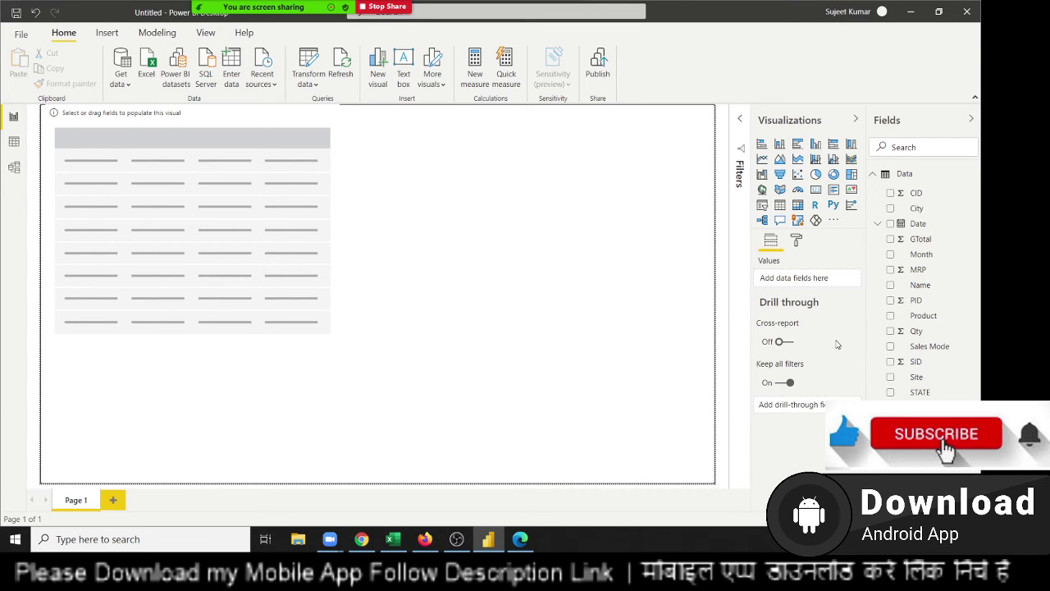
mouse_move(920, 285)
mouse_down()
mouse_move(247, 254)
mouse_move(220, 218)
mouse_up()
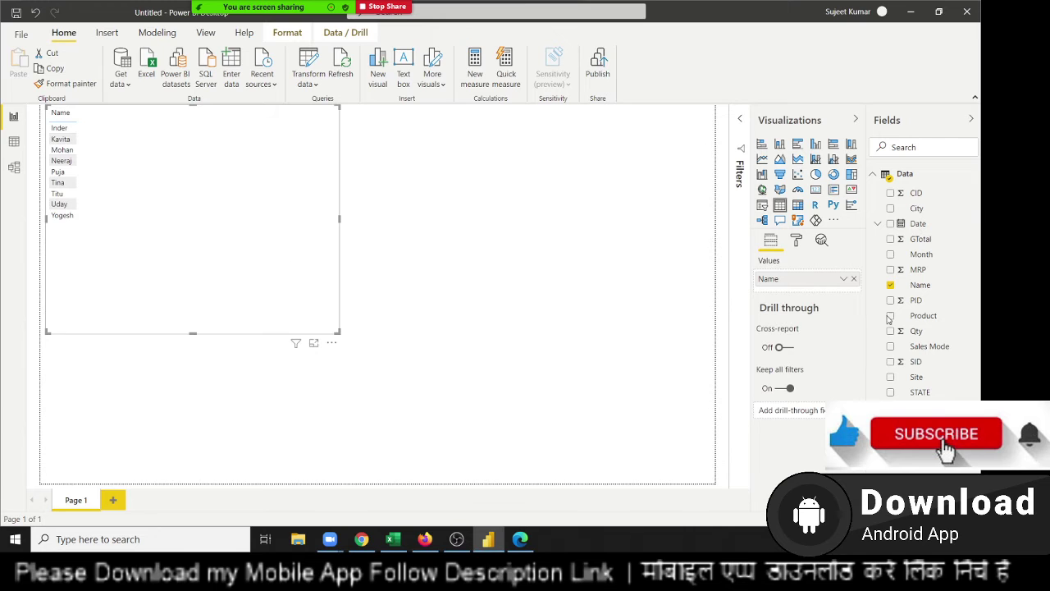
Step: Add the Qty field beside Name in the table visual
drag(916, 330, 759, 413)
drag(312, 341, 112, 174)
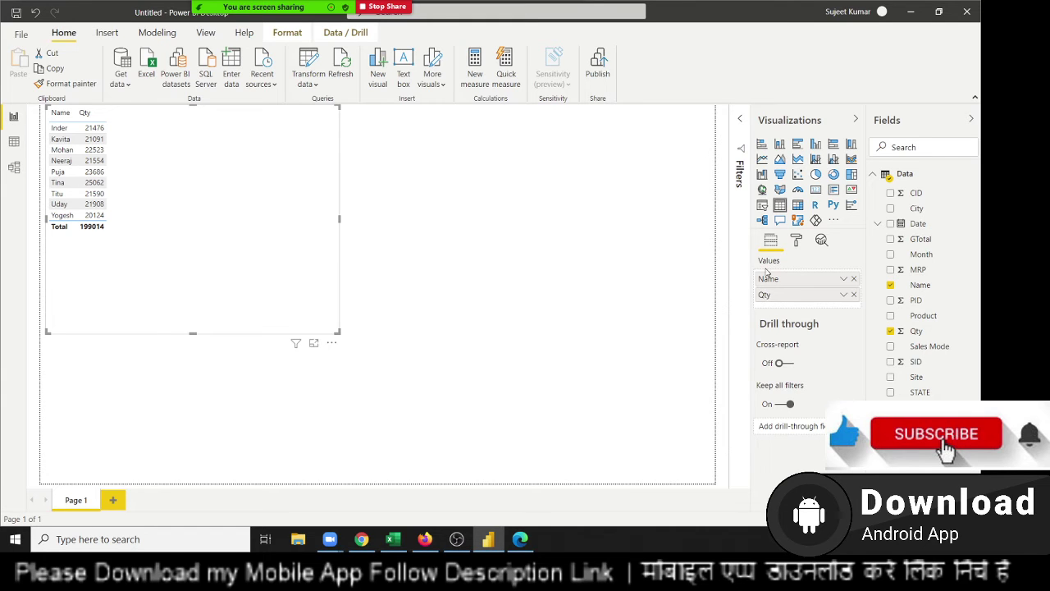
click(843, 295)
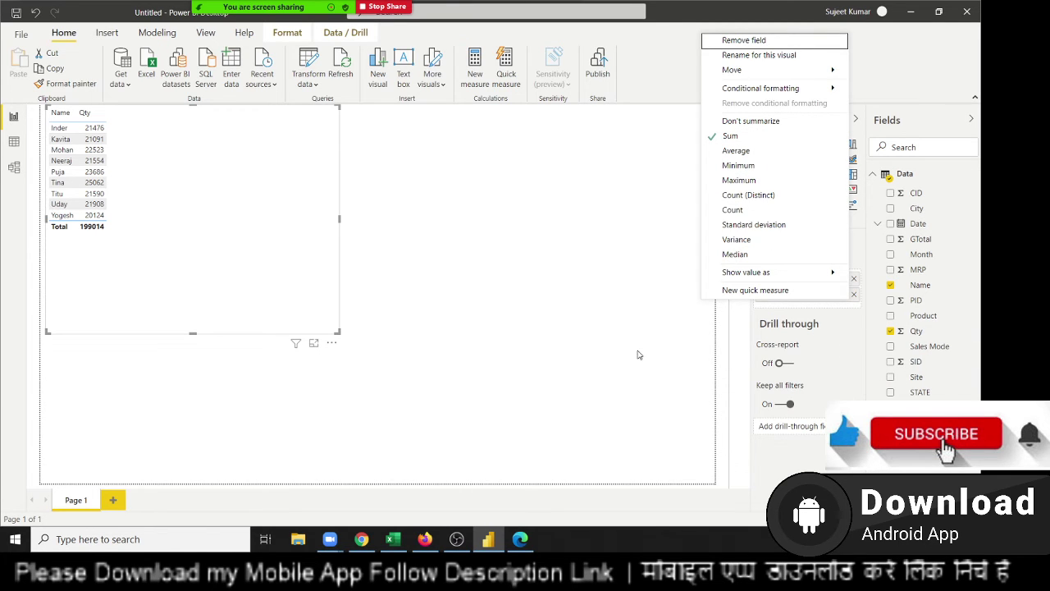
click(567, 366)
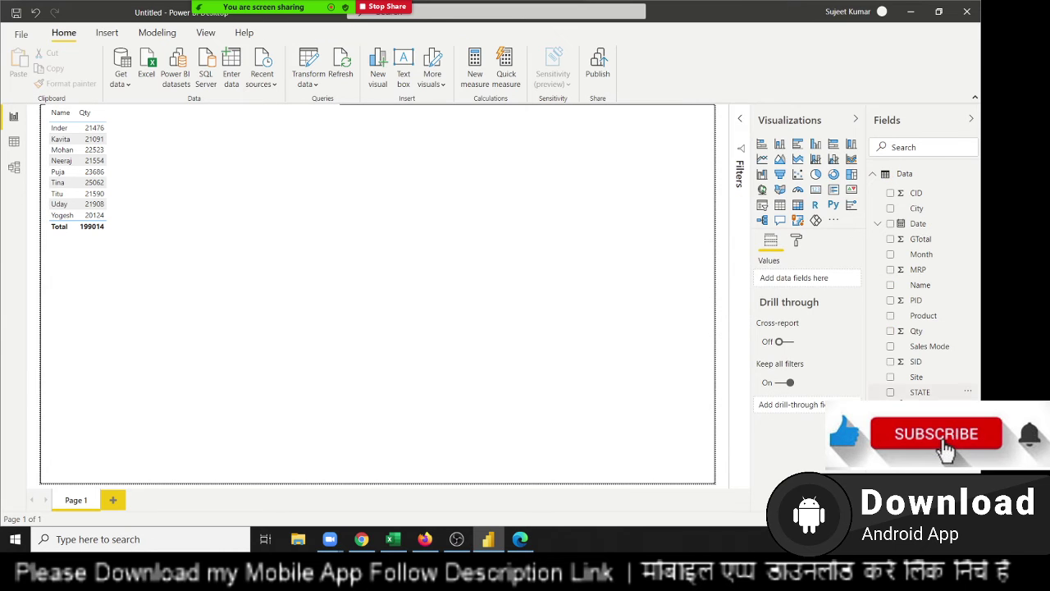
click(912, 377)
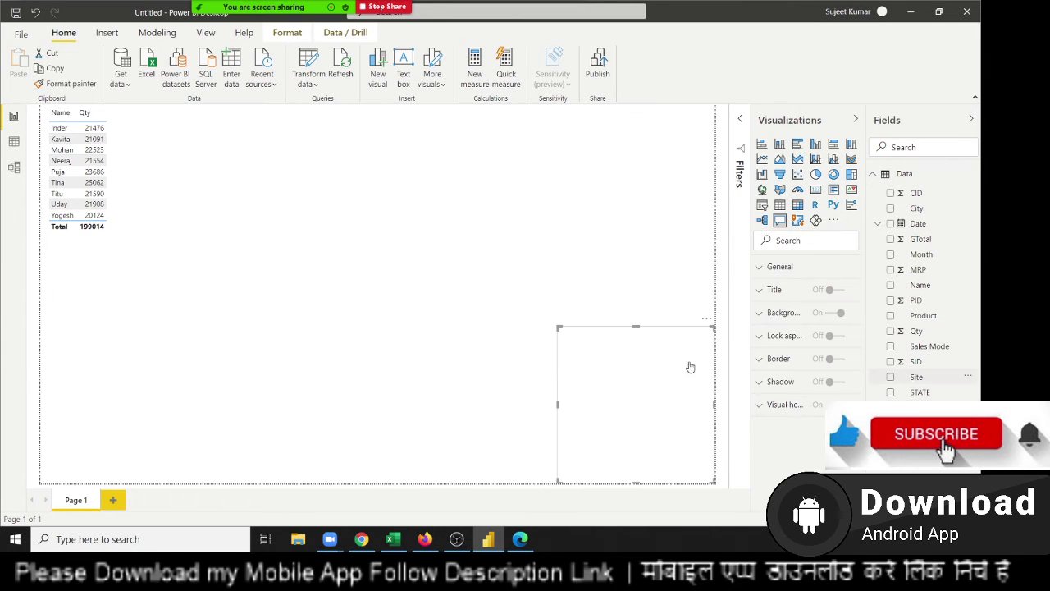
drag(690, 367, 357, 286)
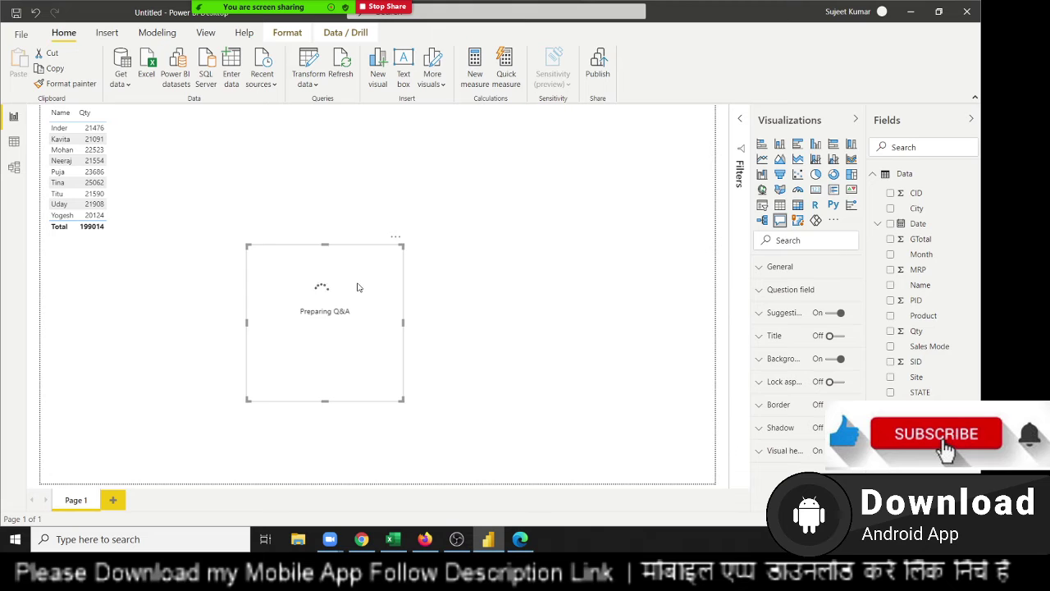
key(Delete)
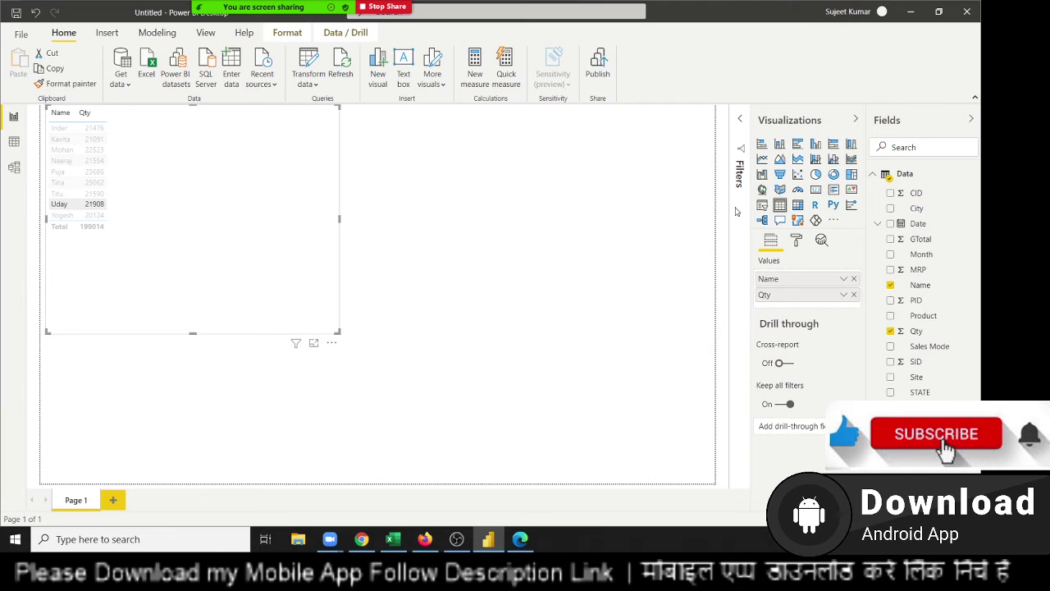
Step: Try the visual as a matrix with Product across columns, then delete it
click(202, 193)
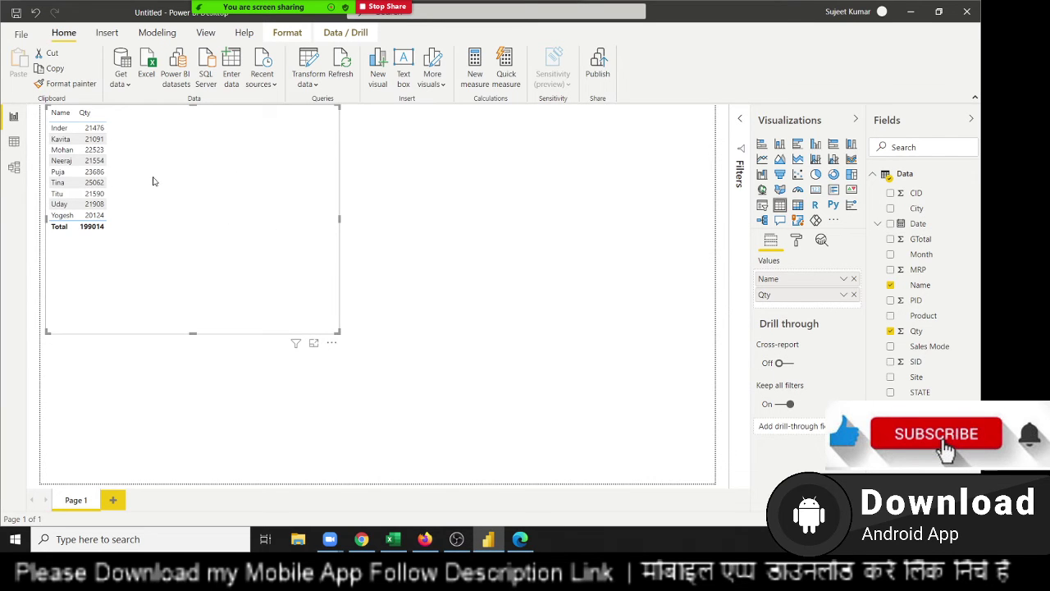
click(800, 206)
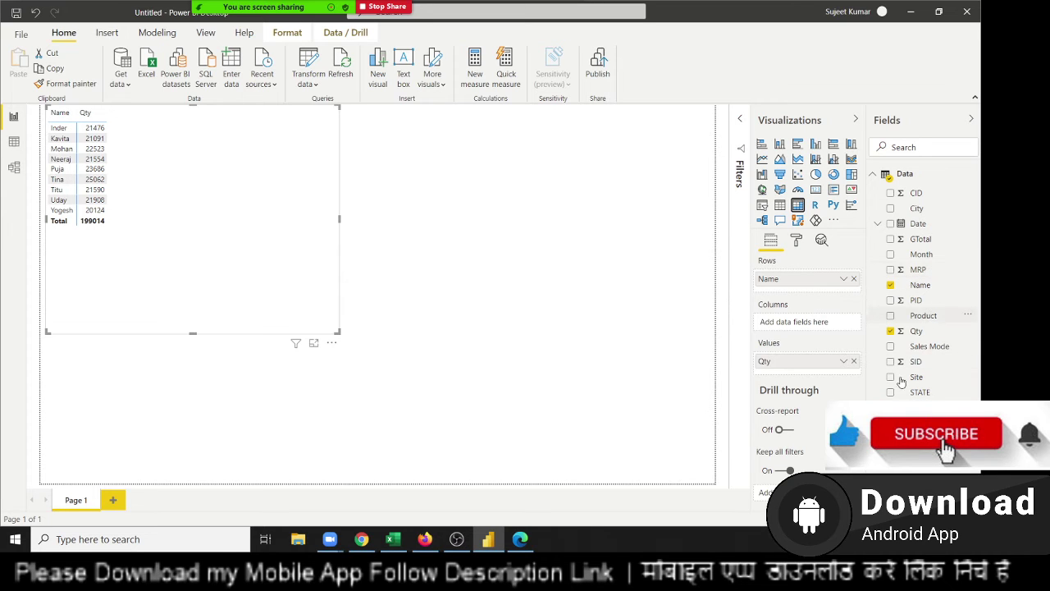
mouse_move(926, 316)
mouse_down()
mouse_move(795, 343)
mouse_move(808, 328)
mouse_up()
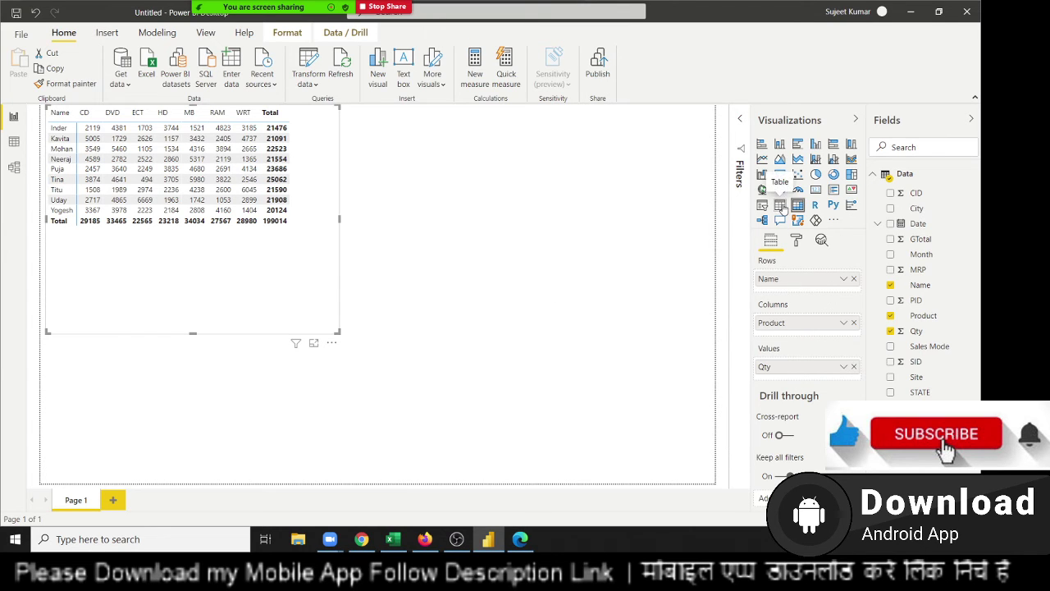
click(780, 206)
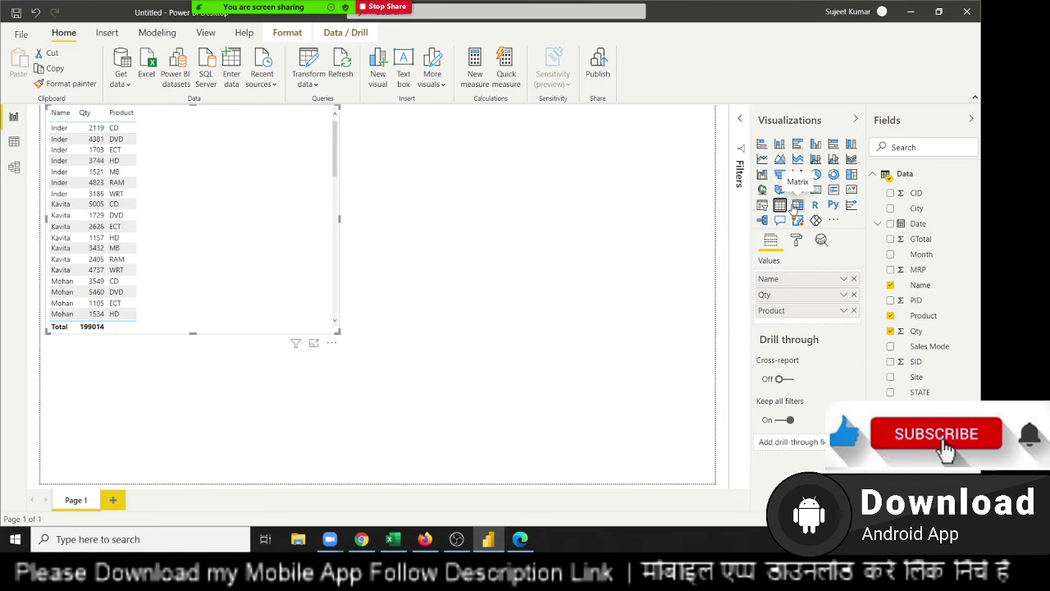
click(797, 205)
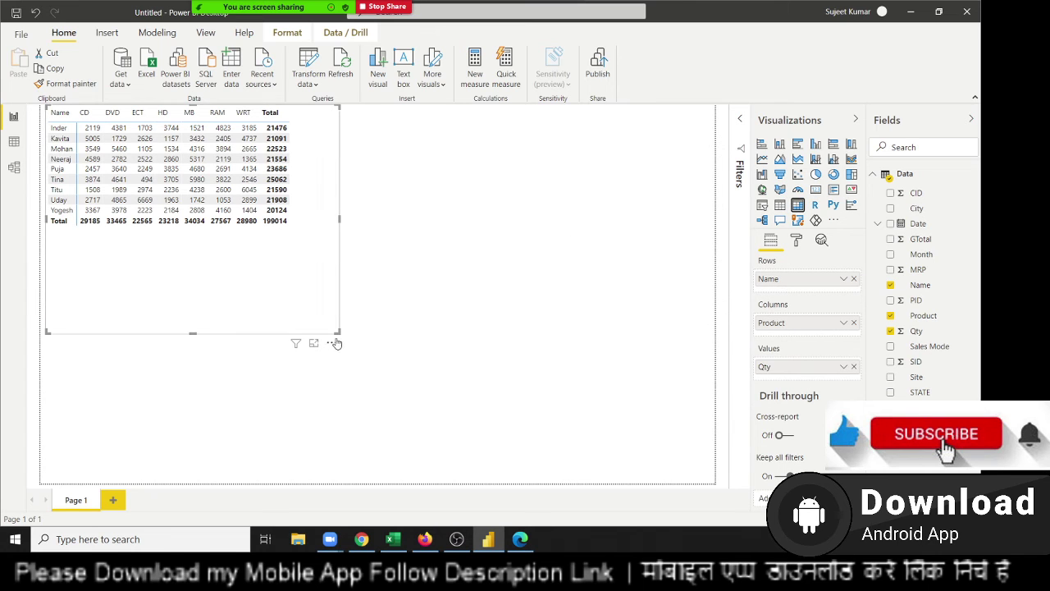
drag(338, 332, 333, 258)
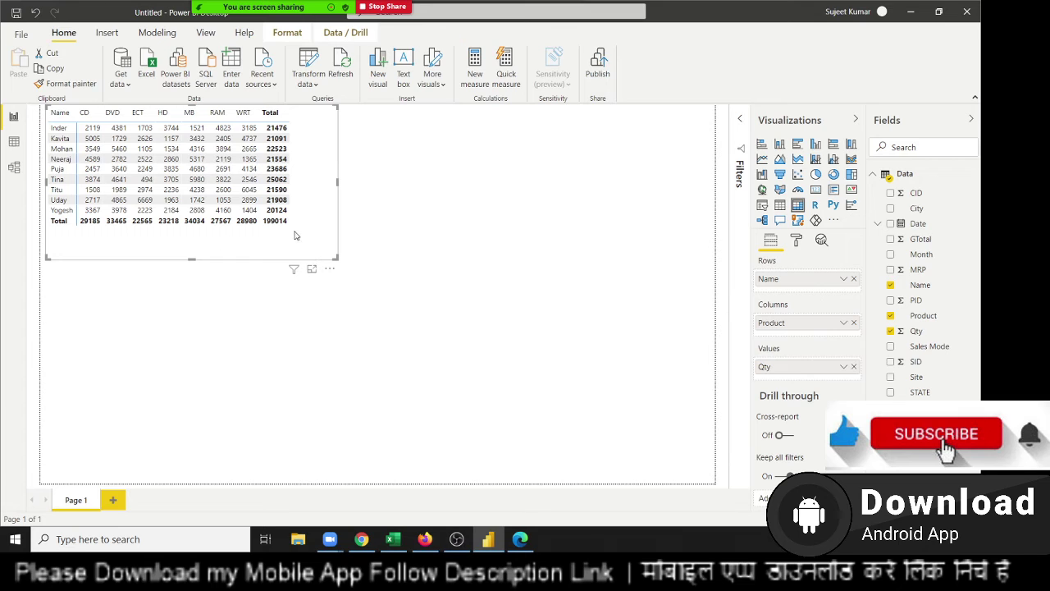
key(Delete)
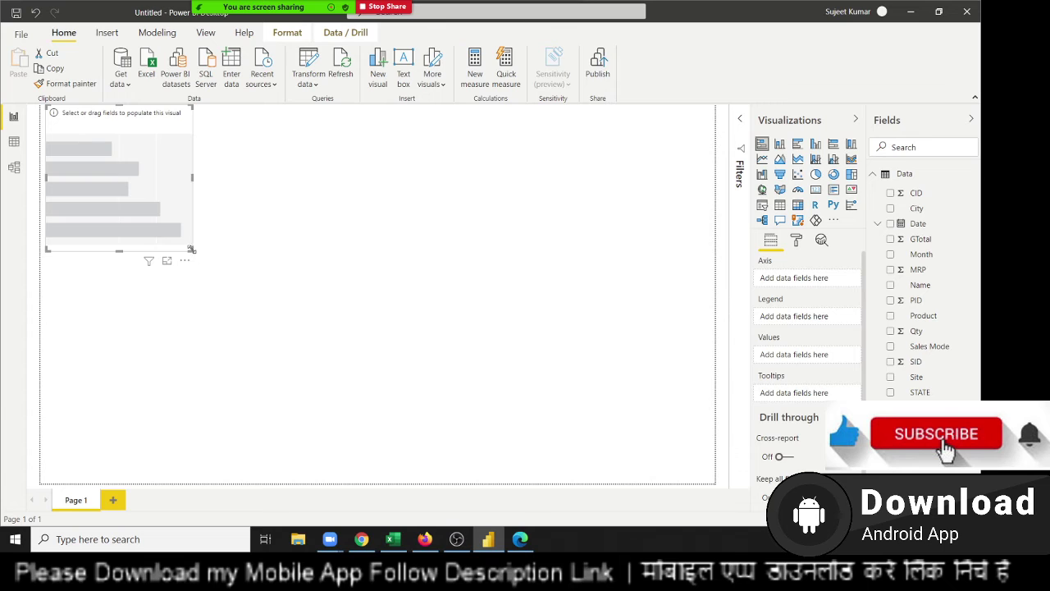
Step: Size and place the bar chart, plot Qty by Product, and enlarge it
drag(190, 248, 235, 335)
drag(204, 171, 213, 157)
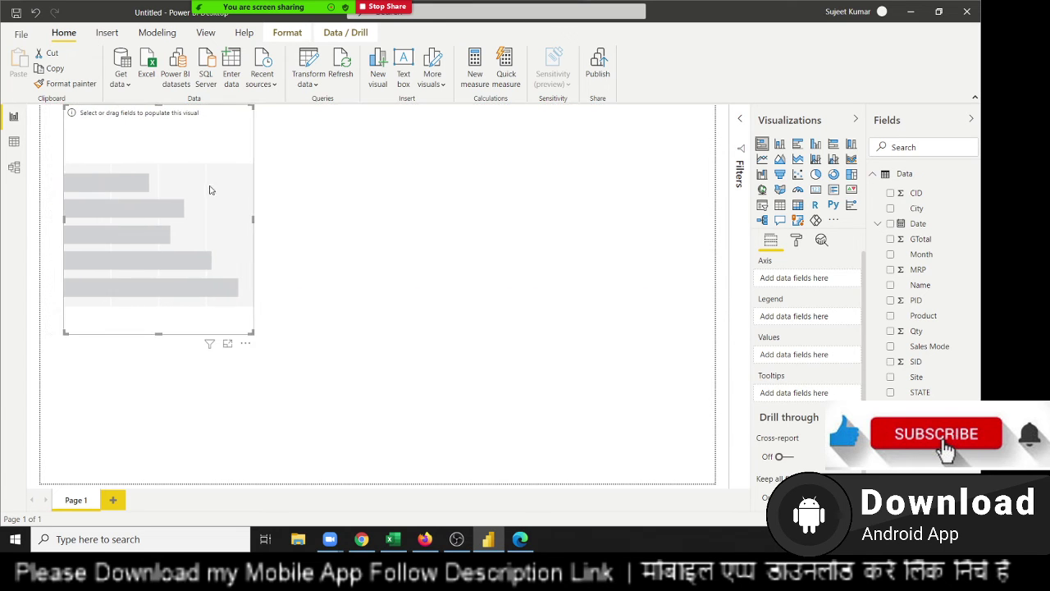
mouse_move(930, 316)
mouse_down()
mouse_move(286, 239)
mouse_move(184, 213)
mouse_up()
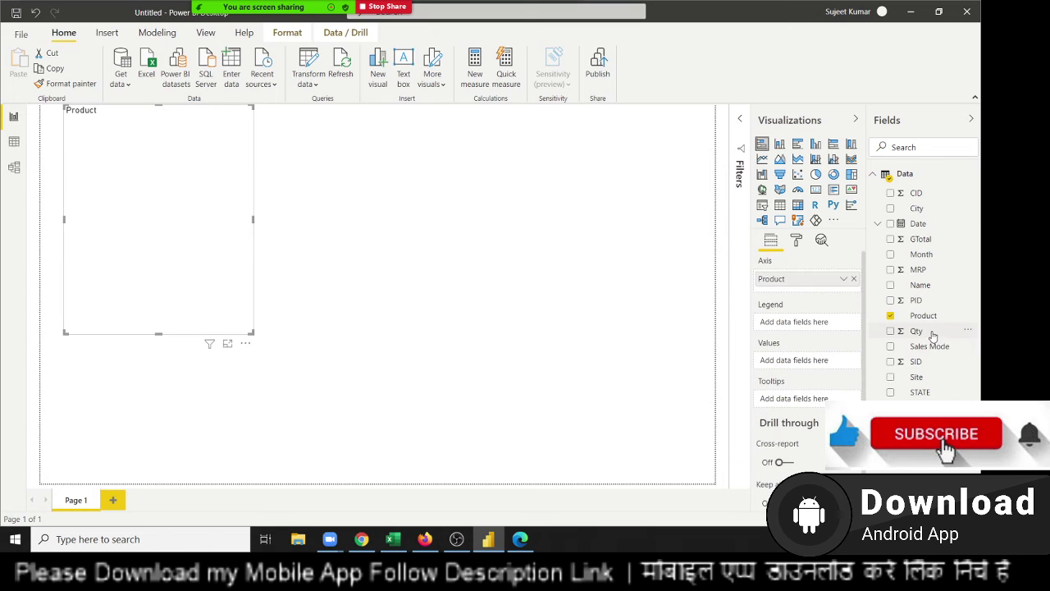
drag(929, 331, 205, 253)
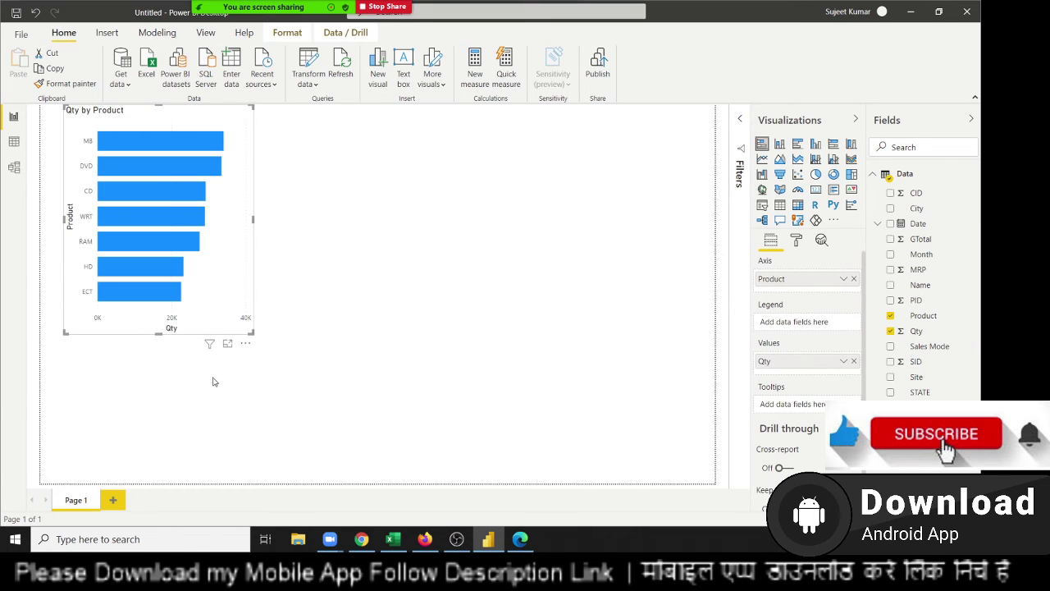
drag(251, 330, 353, 366)
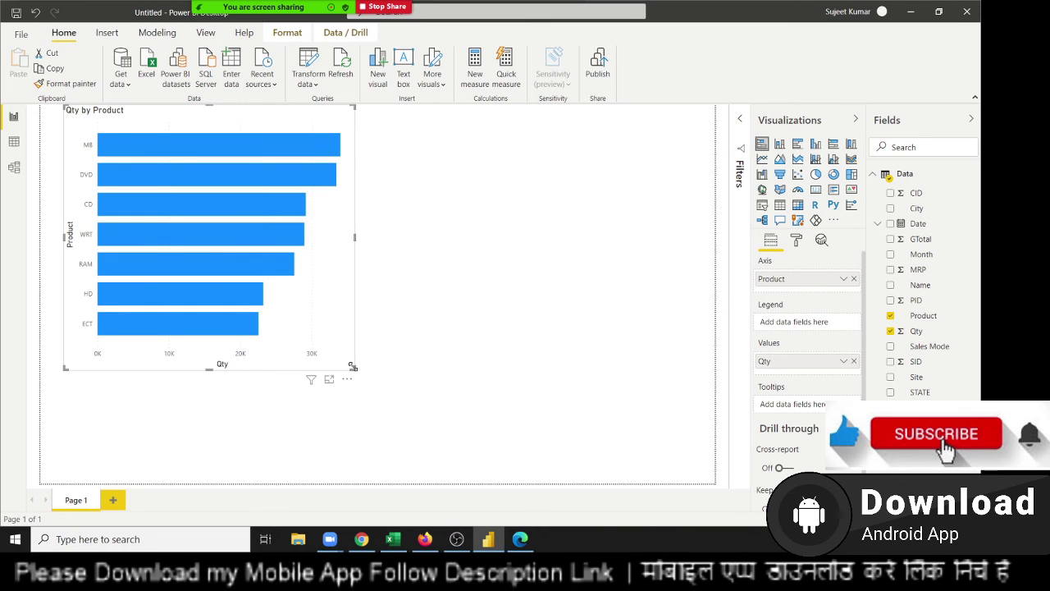
Step: Browse the ribbon options, then open the bar chart's formatting settings
click(335, 35)
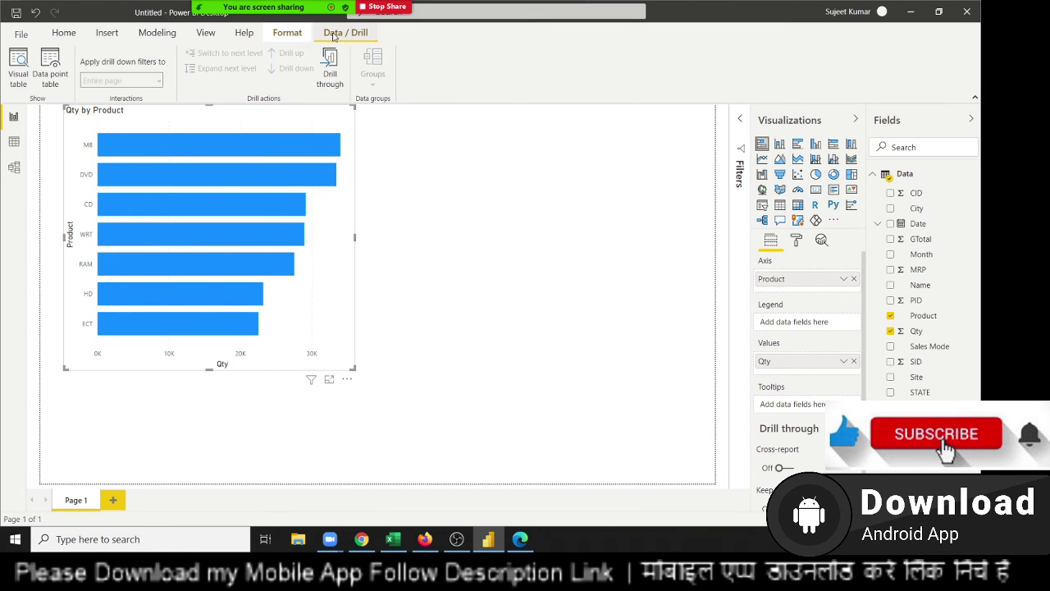
click(289, 33)
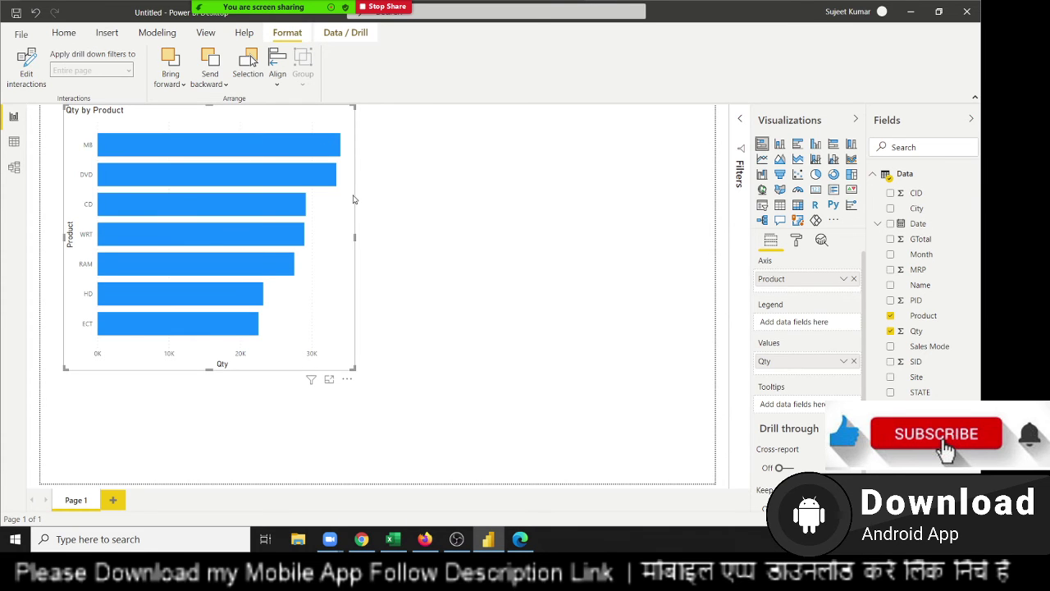
click(238, 144)
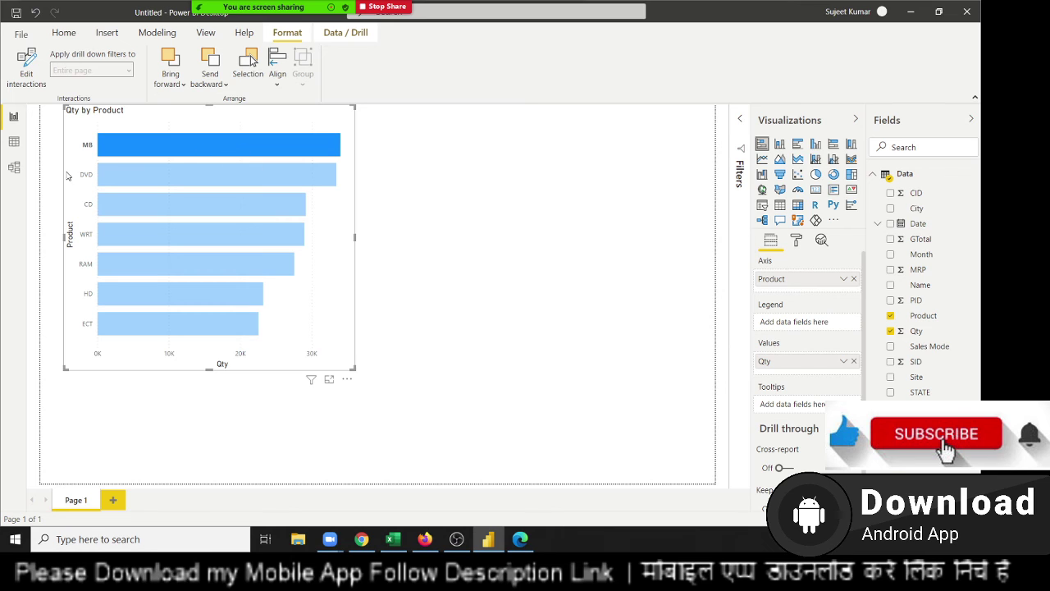
click(64, 32)
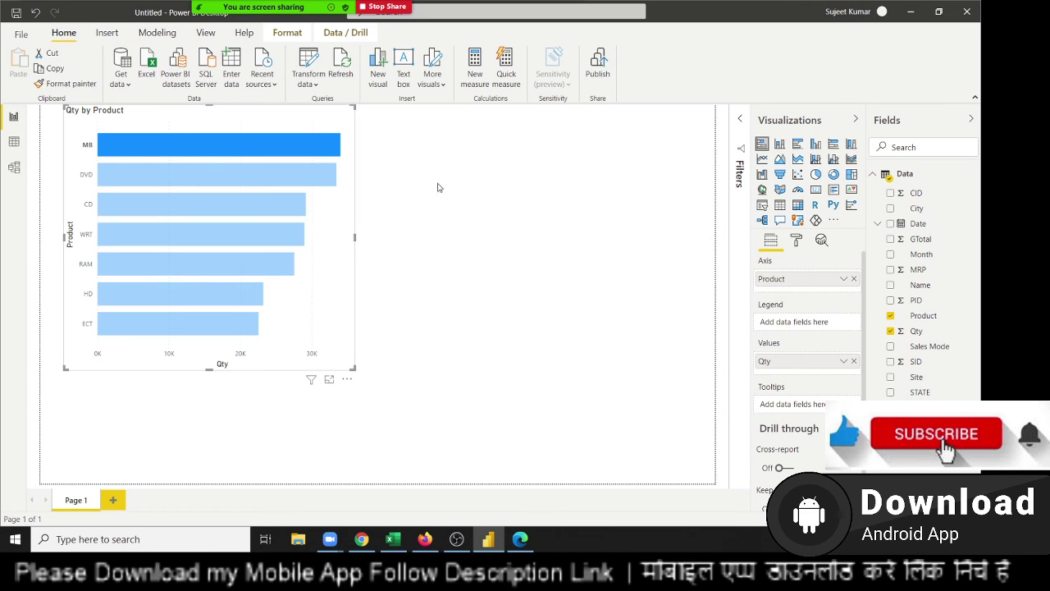
click(343, 328)
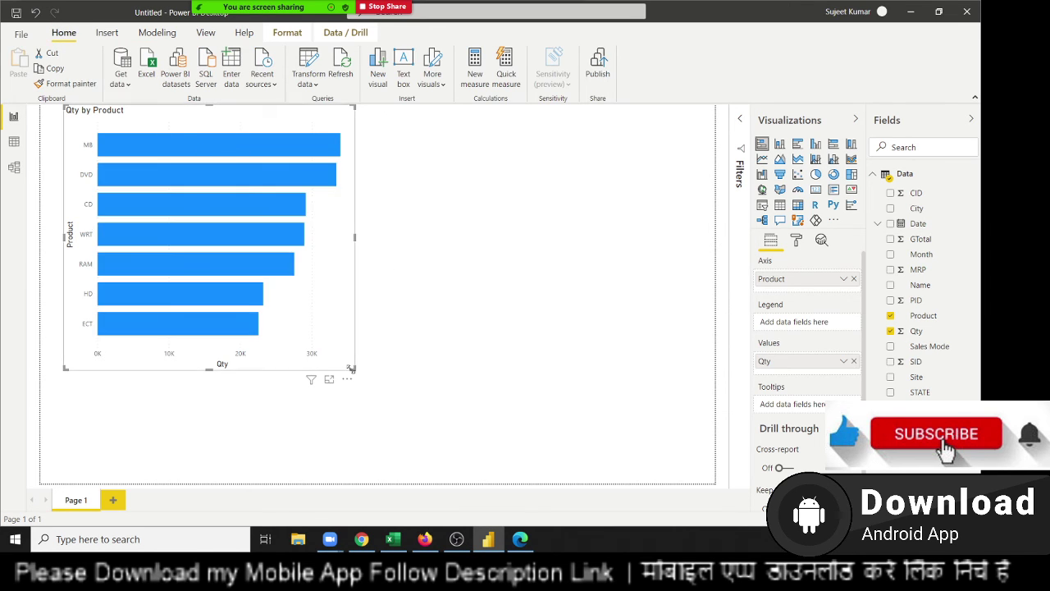
click(797, 240)
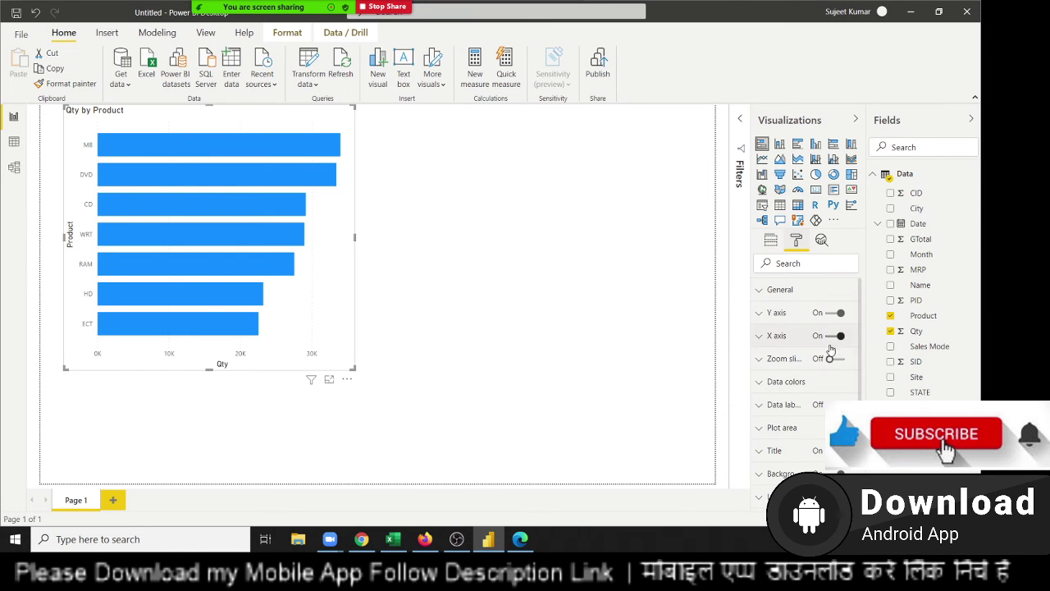
Step: Change the bar chart's default data colour to yellow
click(842, 384)
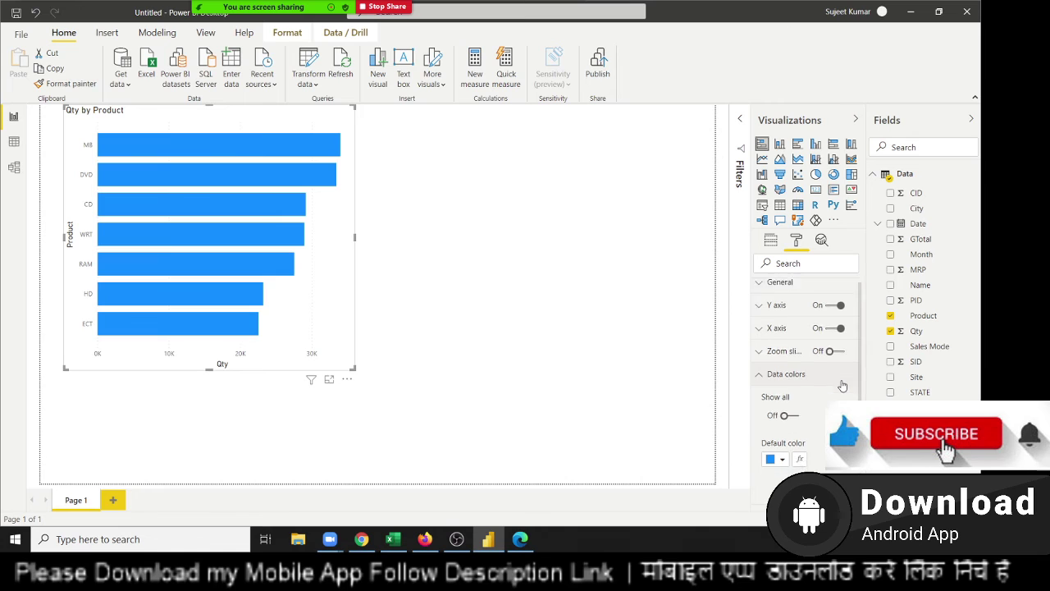
scroll(843, 384, down, 3)
click(783, 341)
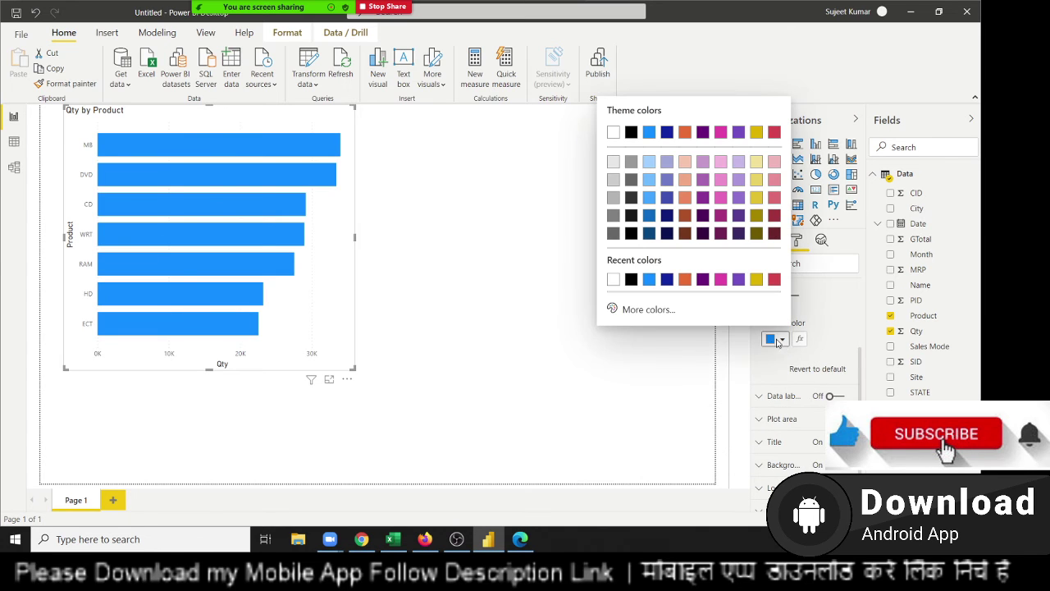
click(703, 284)
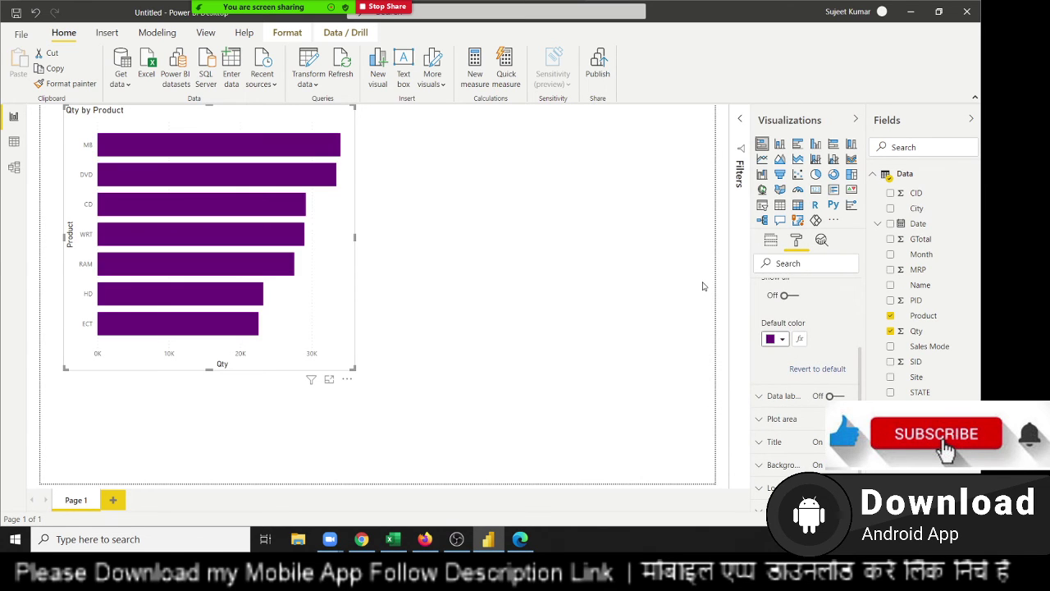
click(785, 341)
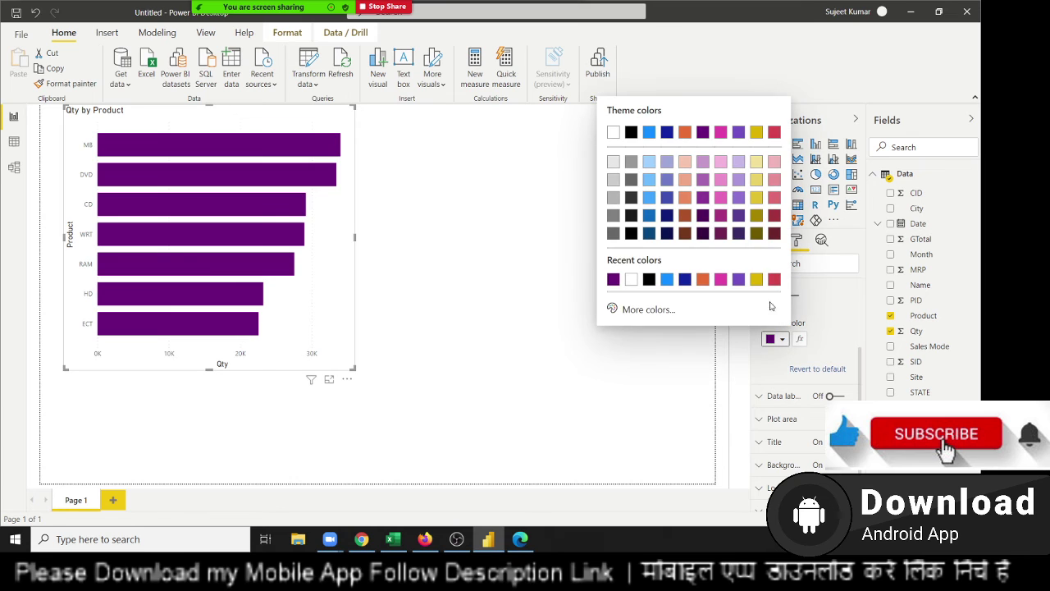
click(755, 280)
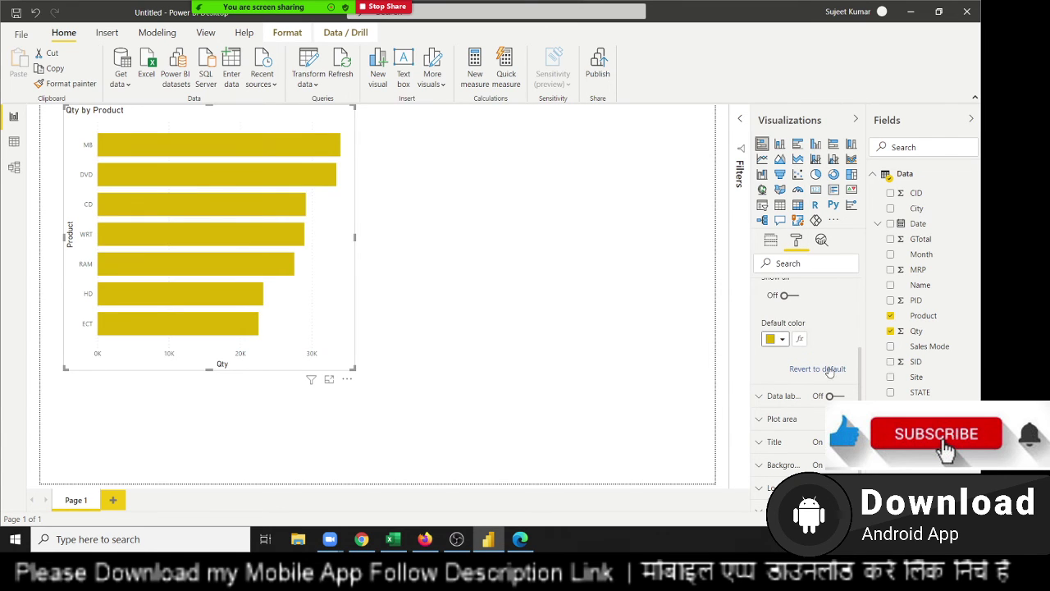
Step: Turn on data labels for the bars, collapse the format sections, and deselect the chart
scroll(800, 344, down, 1)
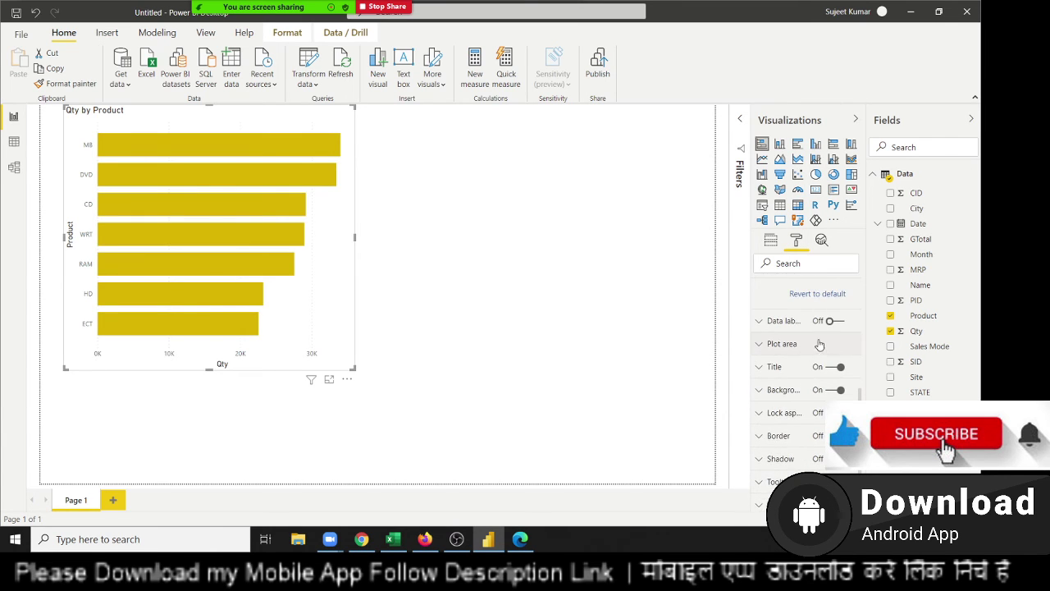
click(841, 322)
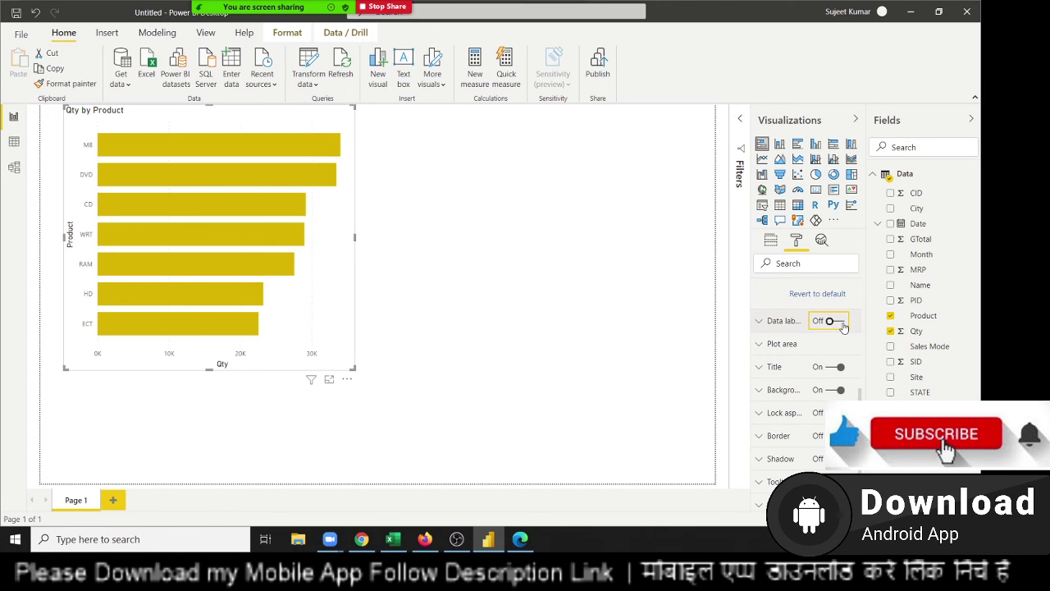
click(771, 322)
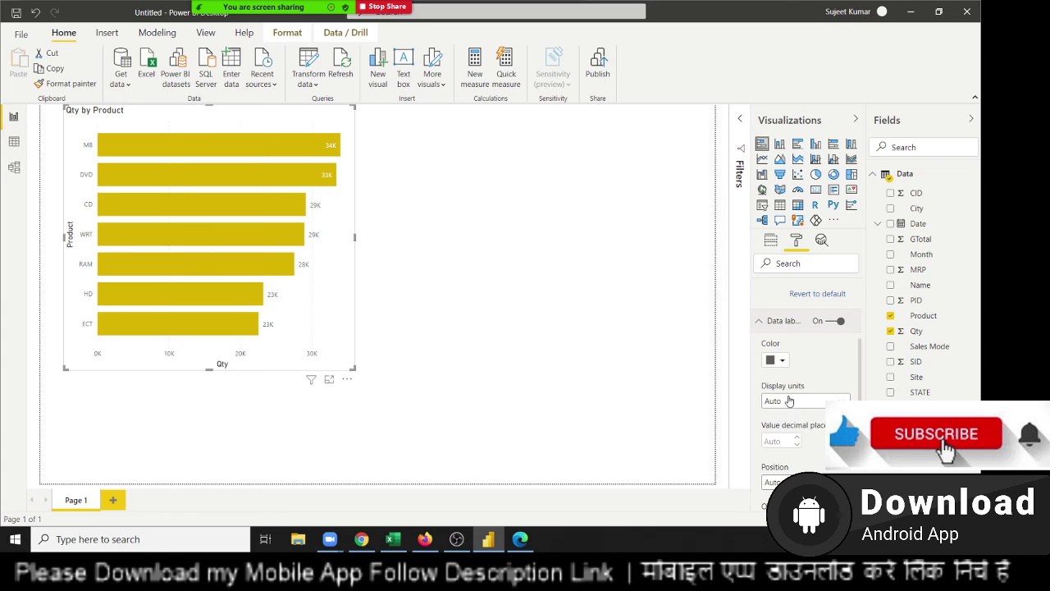
scroll(785, 405, down, 1)
scroll(782, 395, down, 1)
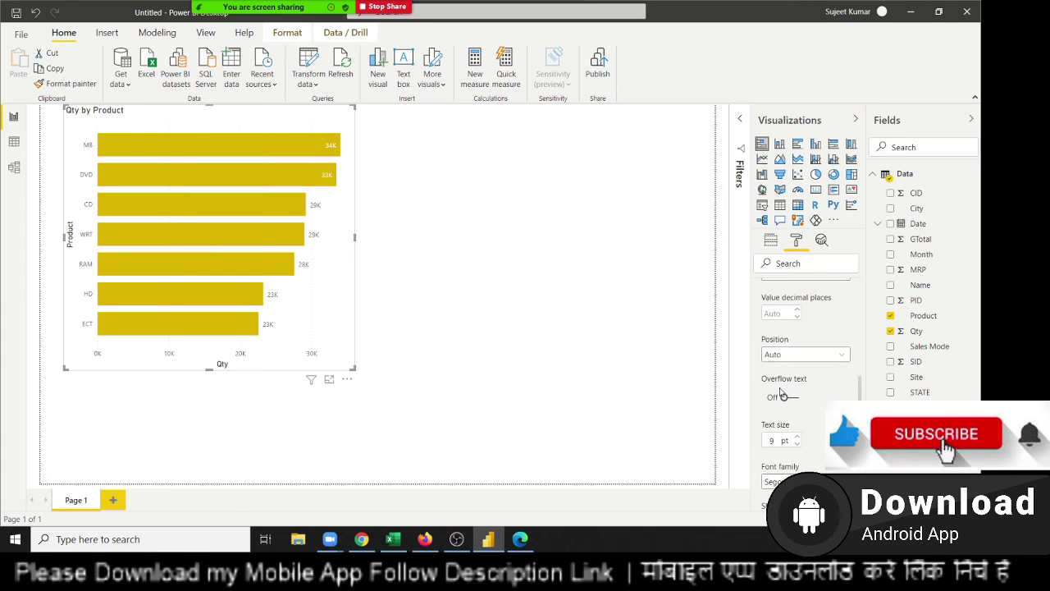
scroll(773, 319, up, 5)
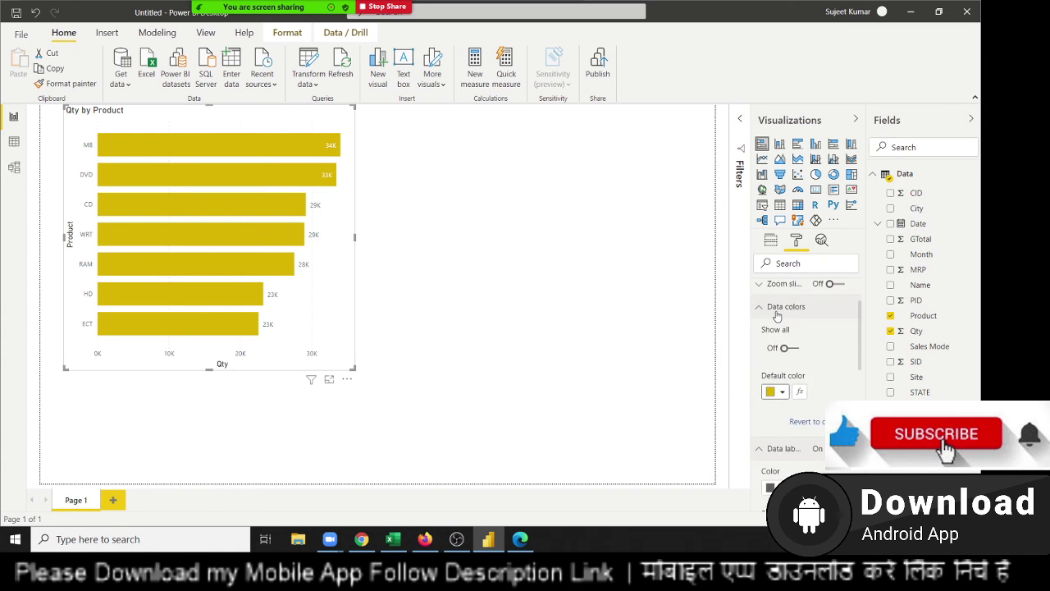
click(758, 384)
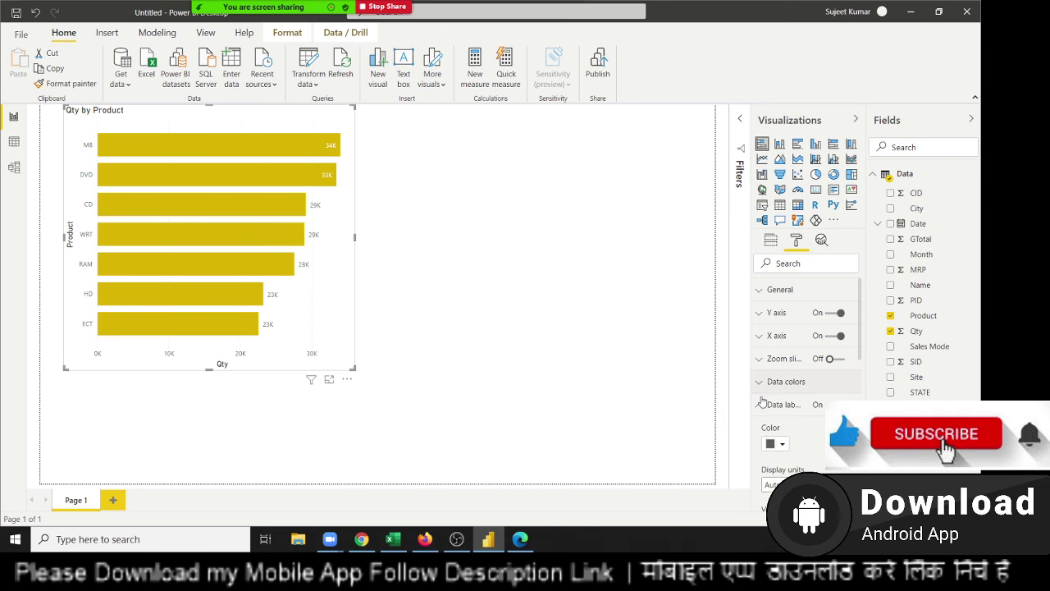
click(760, 405)
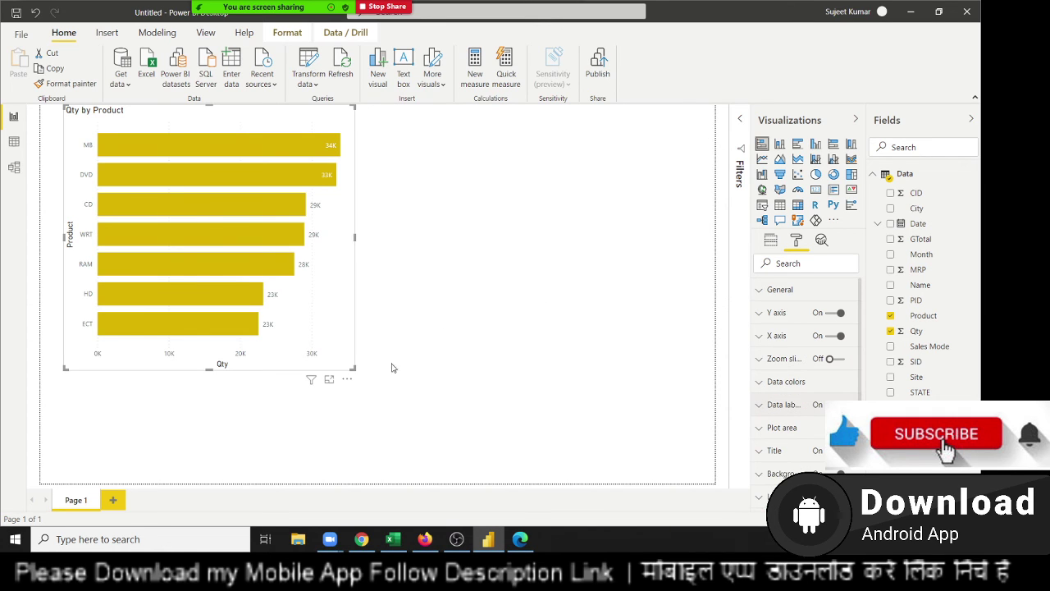
click(355, 347)
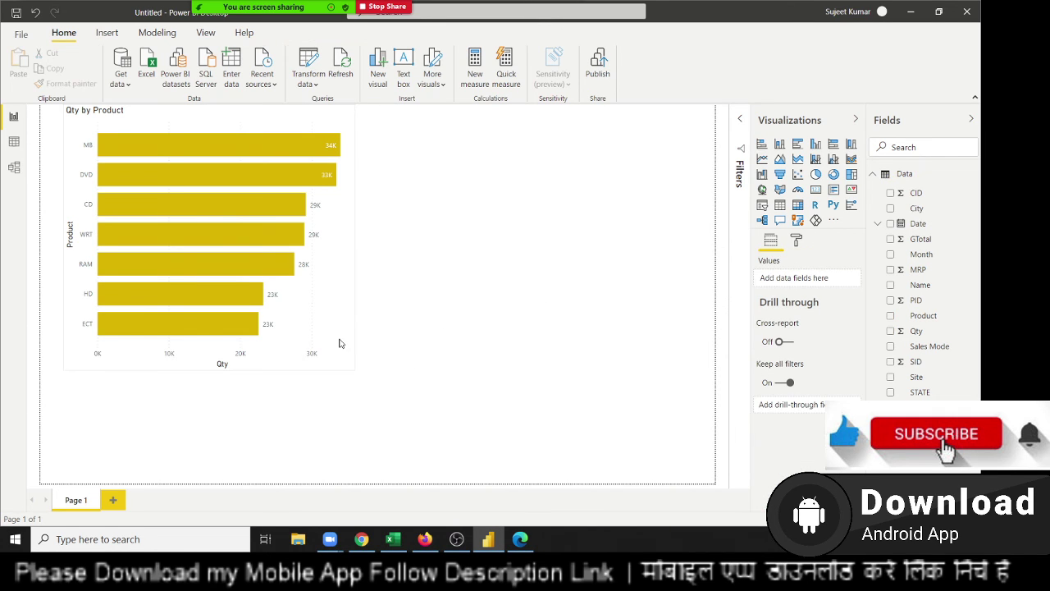
Step: Shrink the Qty by Product bar chart into a compact visual at the top-left
mouse_move(340, 343)
mouse_down()
mouse_move(451, 402)
mouse_move(335, 364)
mouse_move(255, 242)
mouse_move(246, 257)
mouse_up()
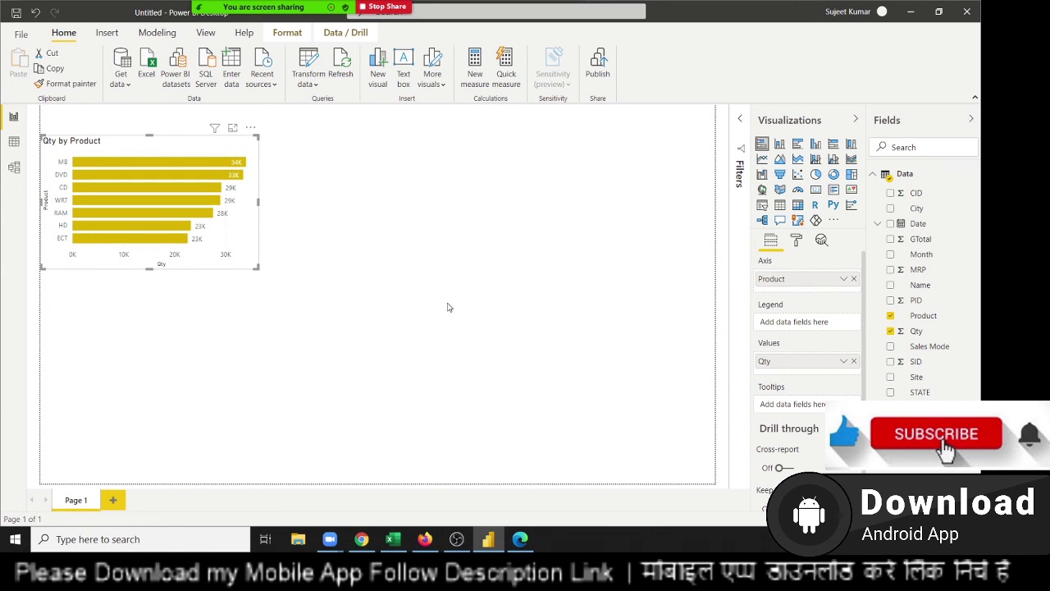
click(428, 272)
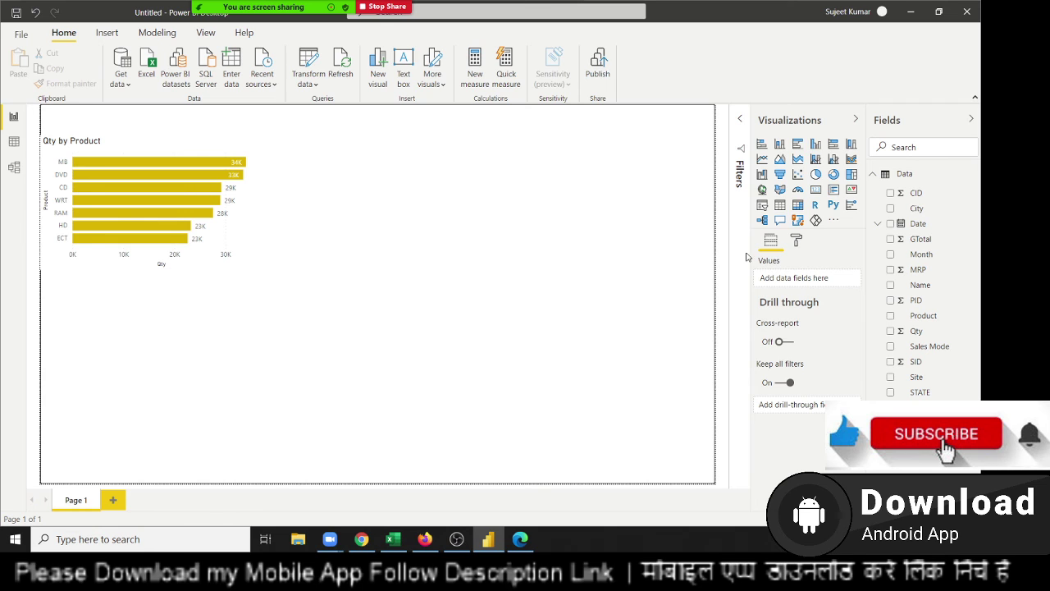
Step: Add a waterfall chart at the top middle with Month as category and Qty as values
drag(763, 175, 150, 334)
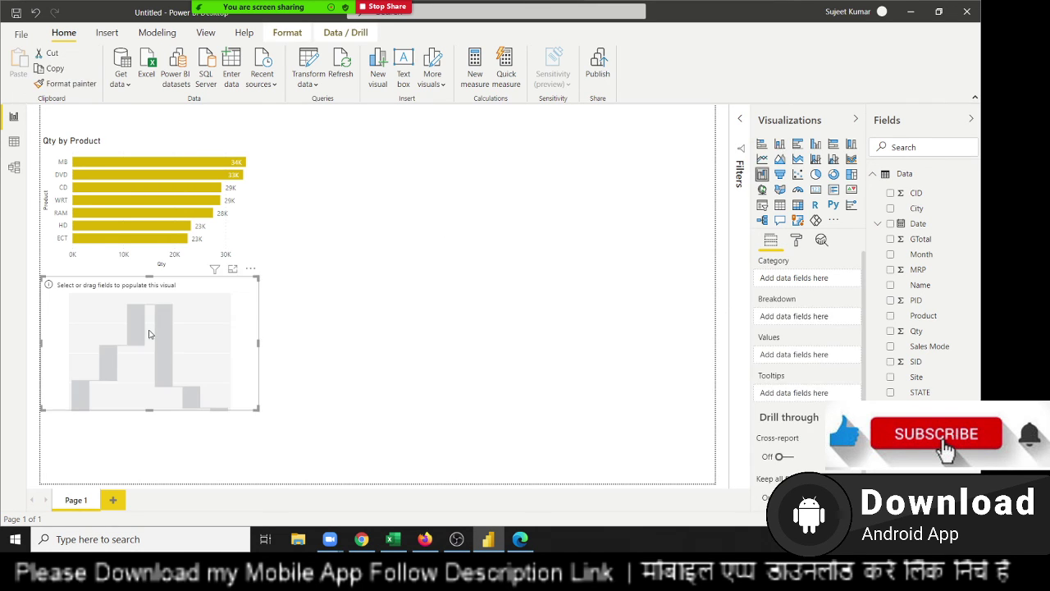
drag(103, 309, 354, 138)
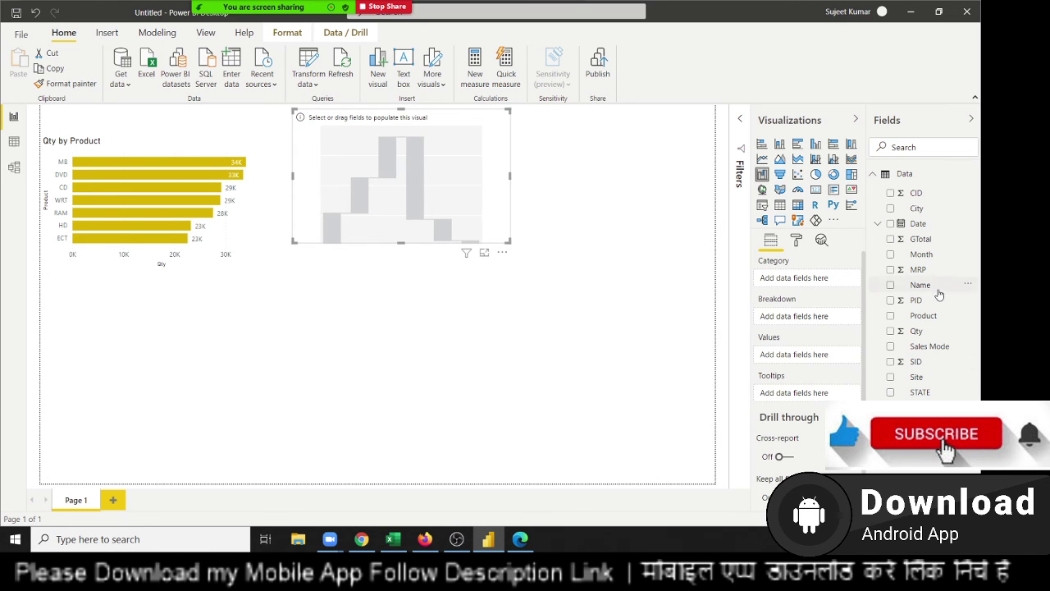
drag(922, 254, 448, 202)
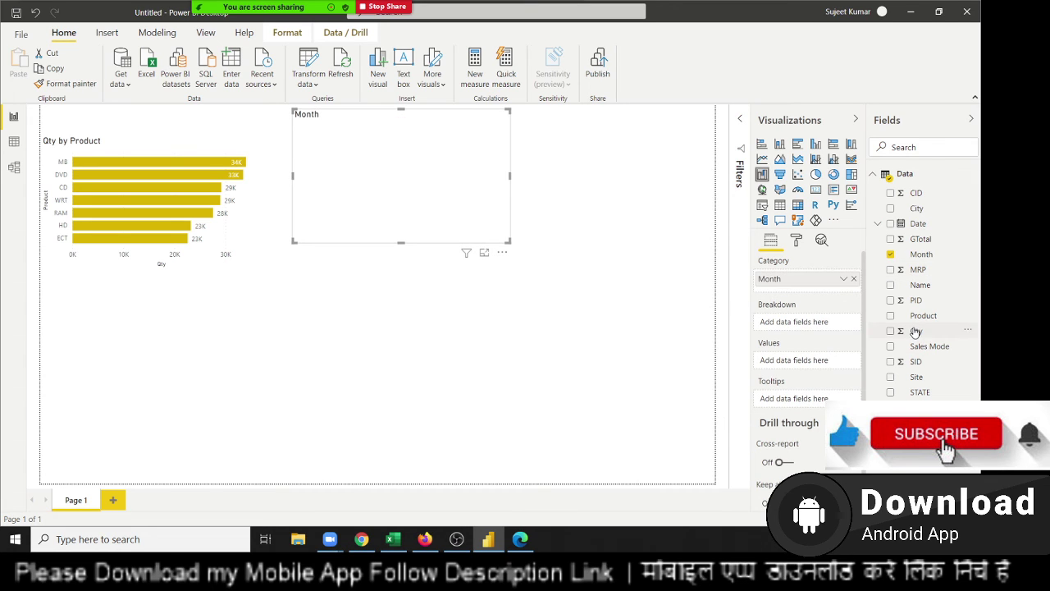
drag(916, 331, 424, 177)
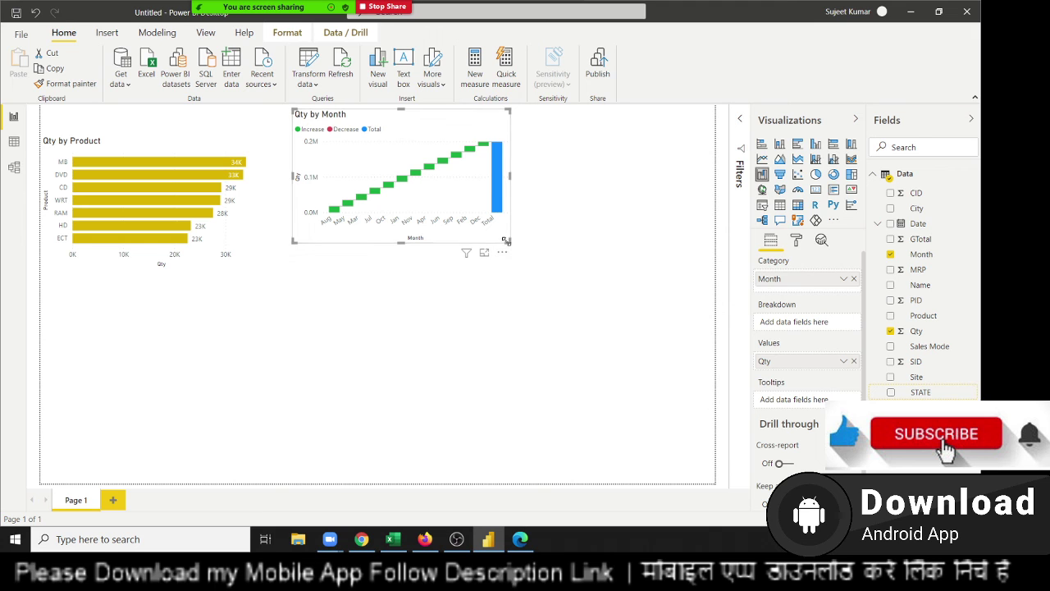
Step: Resize the Qty by Month waterfall and position it right beside the bar chart
drag(512, 248, 527, 260)
drag(574, 311, 580, 315)
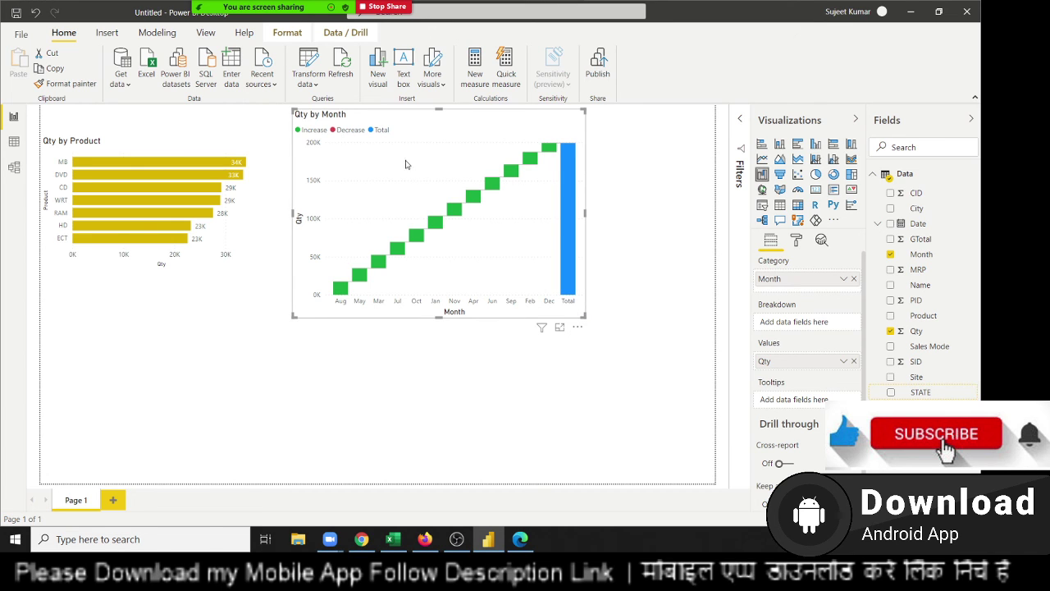
drag(405, 164, 372, 168)
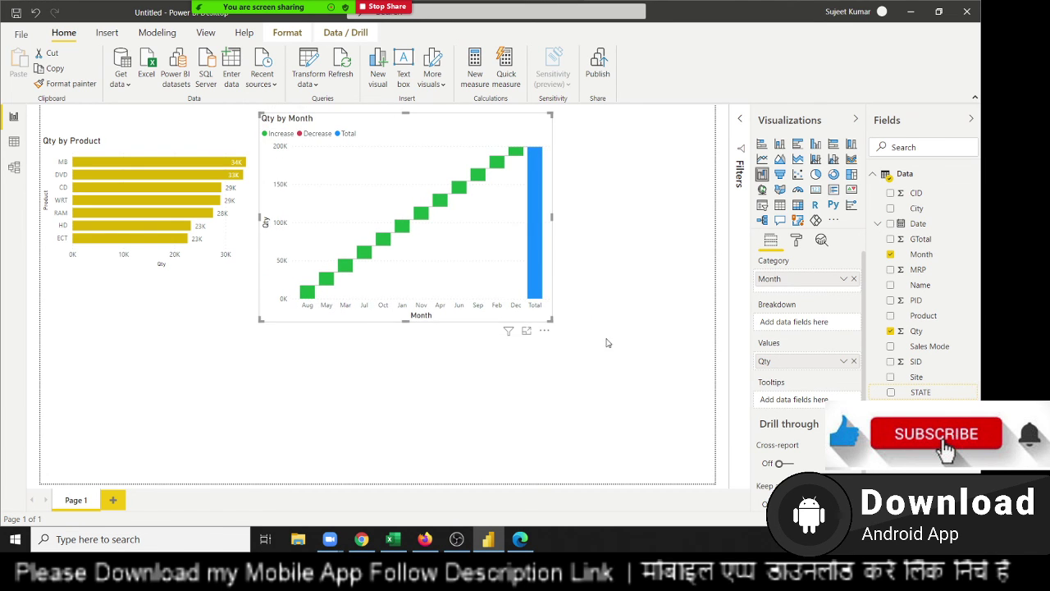
drag(552, 320, 559, 273)
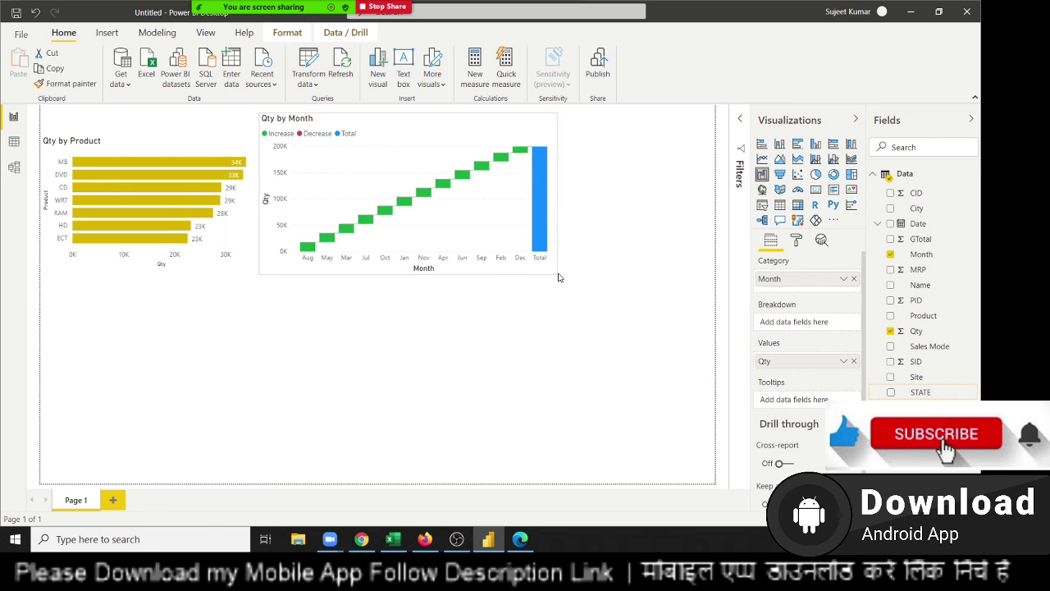
click(575, 328)
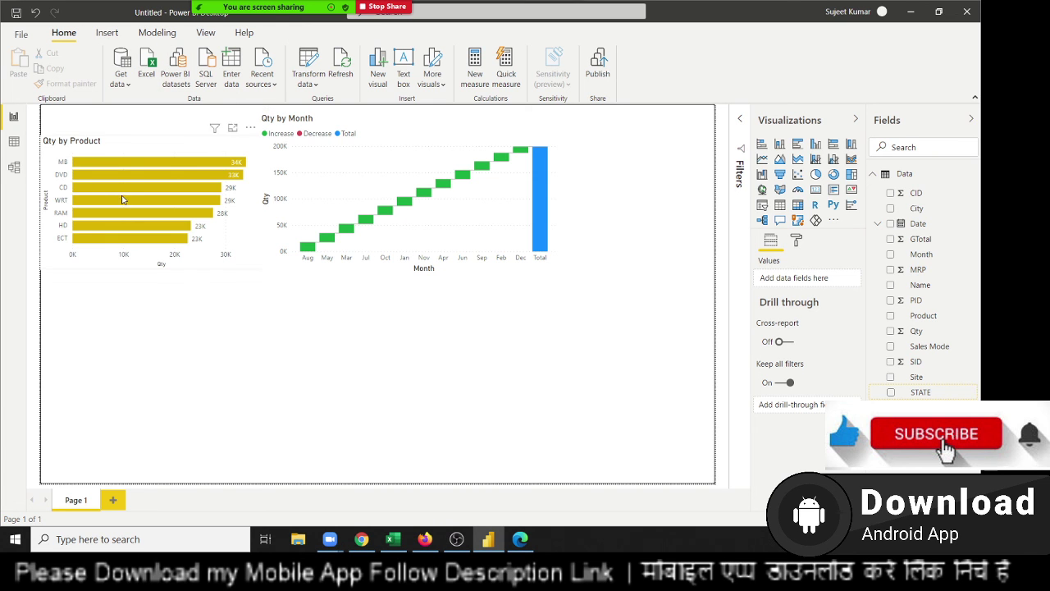
Step: Show the Windows desktop with Windows+D, hiding the Power BI report window
mouse_move(122, 199)
key(super+d)
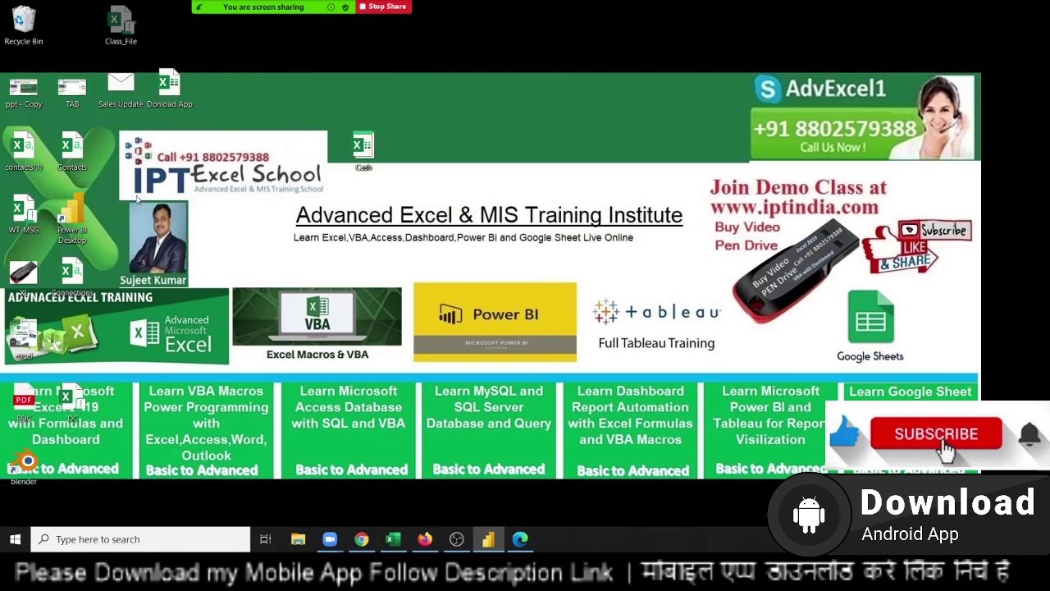